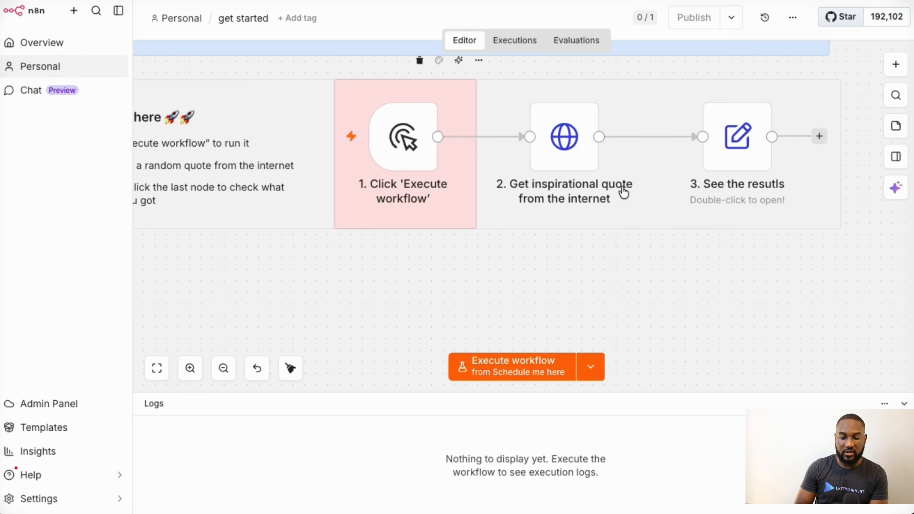
# - Zoom out and pan the canvas until the Step 1 note and all three quote-chain nodes are visible
pyautogui.scroll(-4, 625, 194)
pyautogui.hscroll(-10, 624, 193)
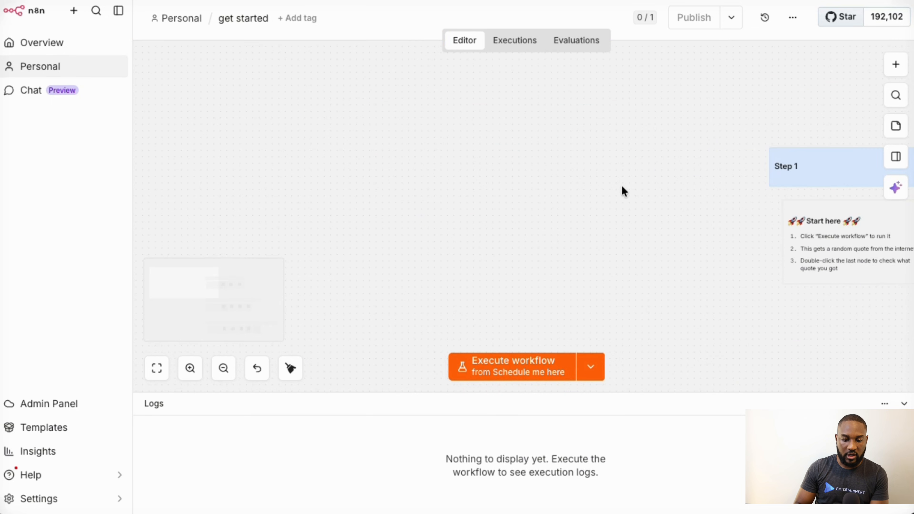
pyautogui.hscroll(10, 762, 158)
pyautogui.scroll(2, 762, 158)
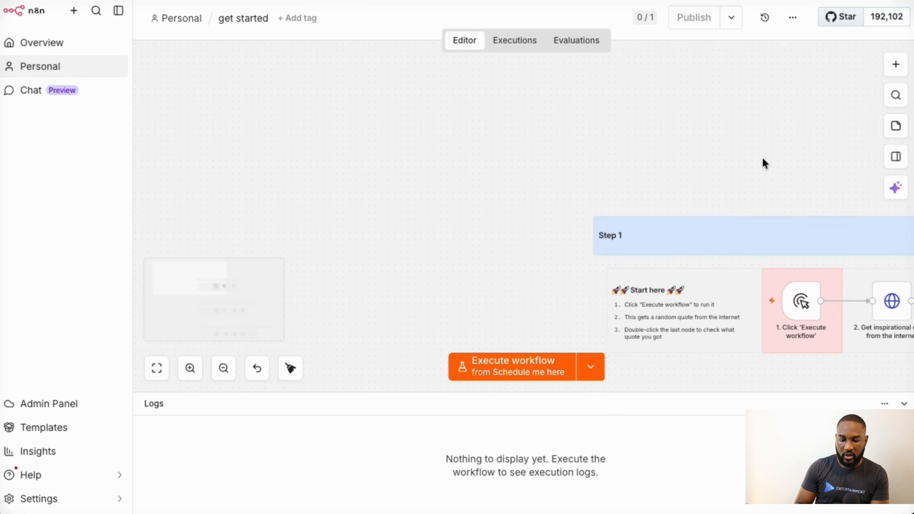
pyautogui.hscroll(5, 762, 158)
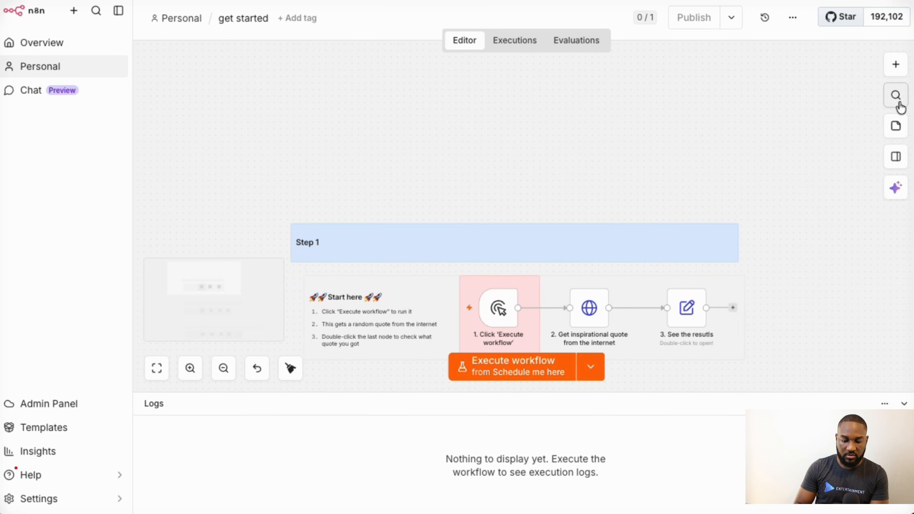
pyautogui.click(896, 97)
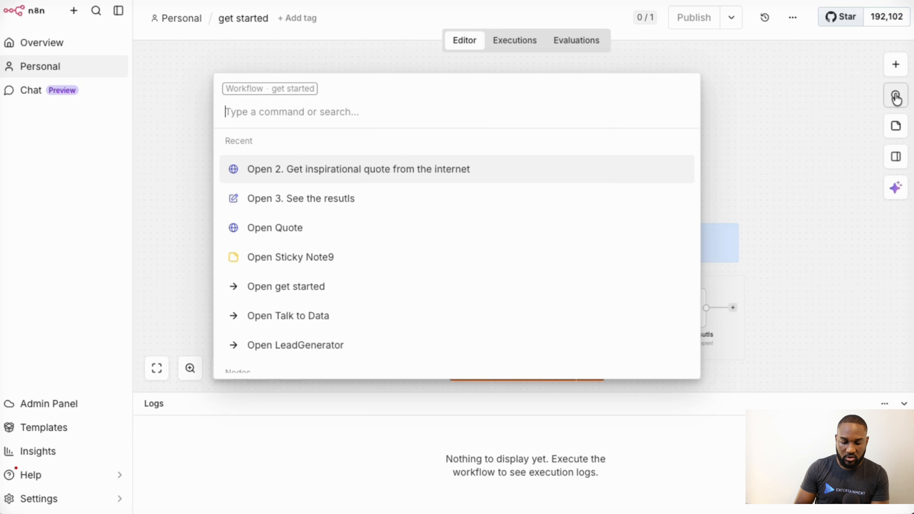
pyautogui.write('exc')
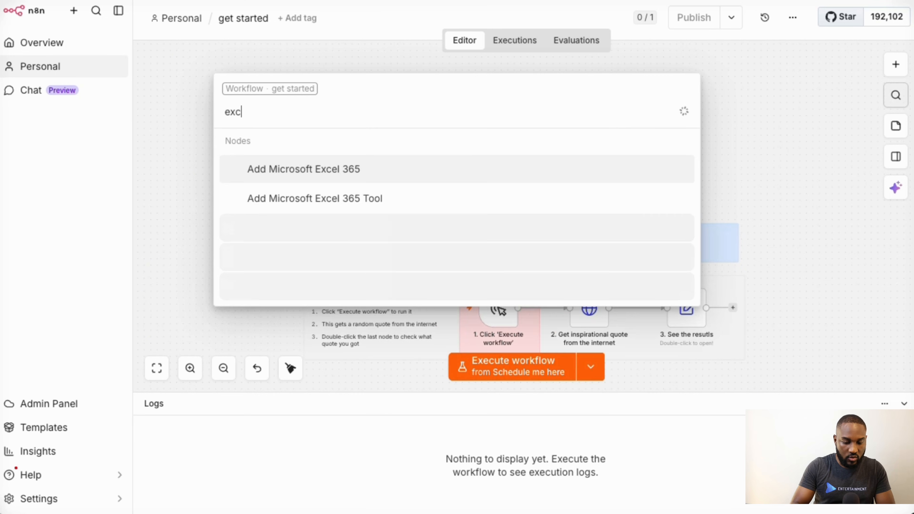
pyautogui.hotkey('ctrl', 'a')
pyautogui.press('BackSpace')
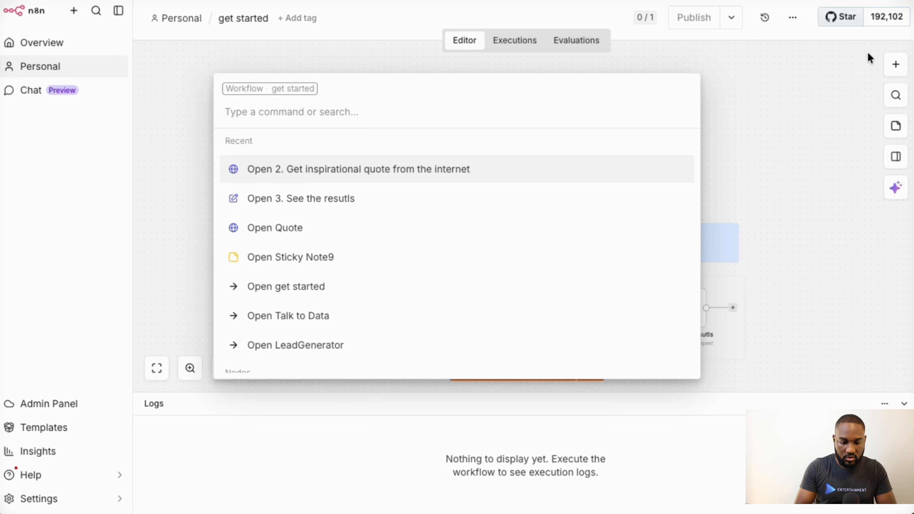
pyautogui.click(795, 104)
pyautogui.click(897, 71)
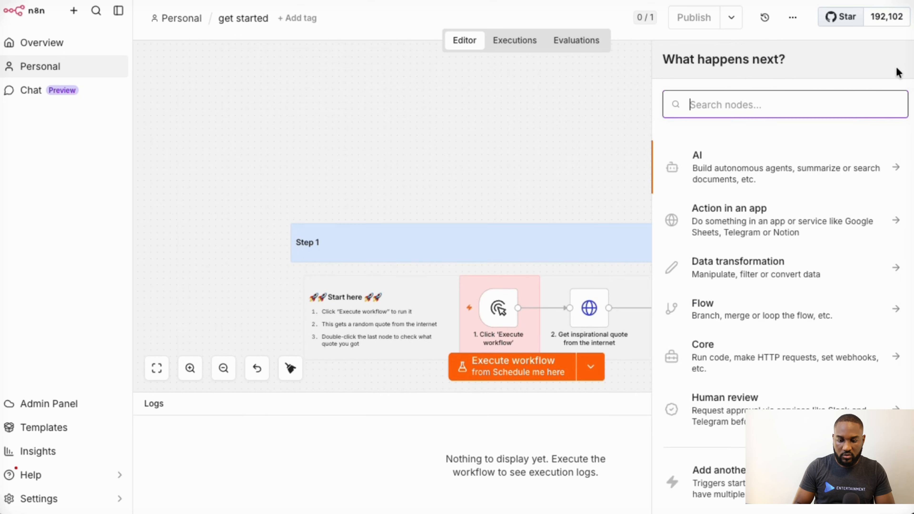
pyautogui.write('exec')
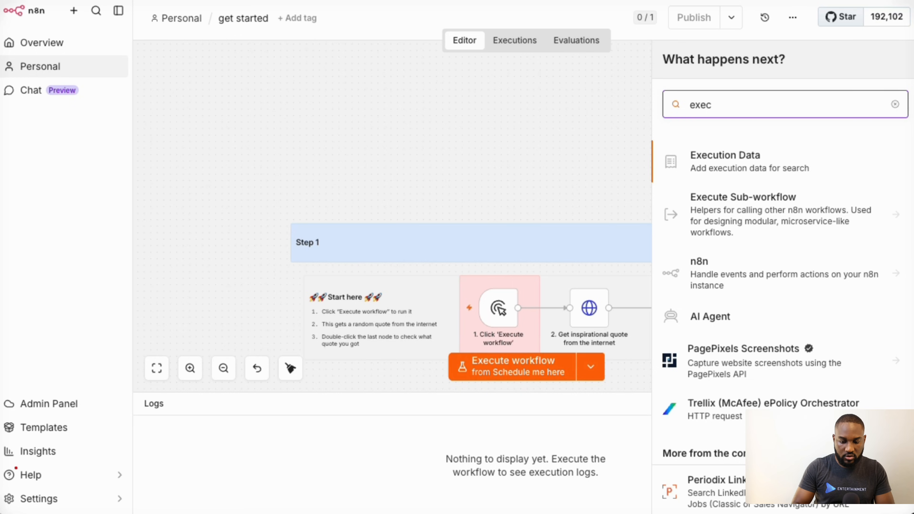
pyautogui.write('ute')
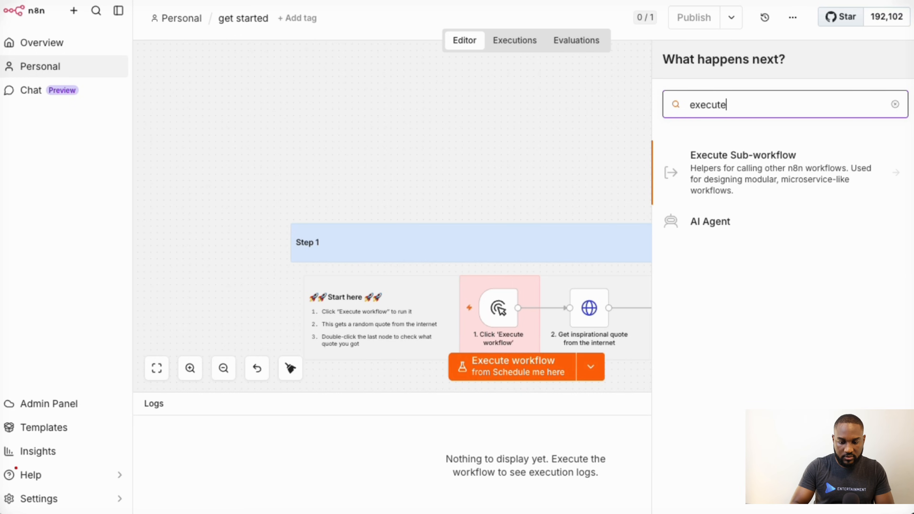
pyautogui.click(769, 168)
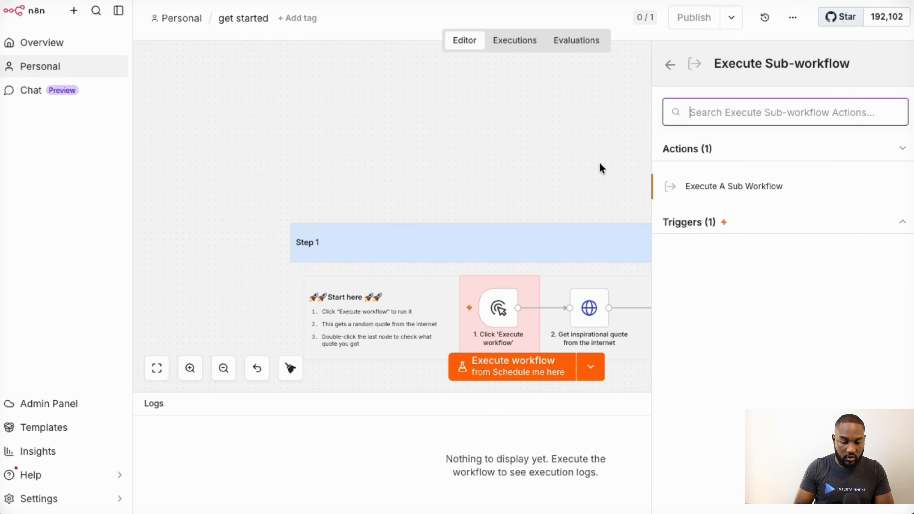
pyautogui.click(508, 155)
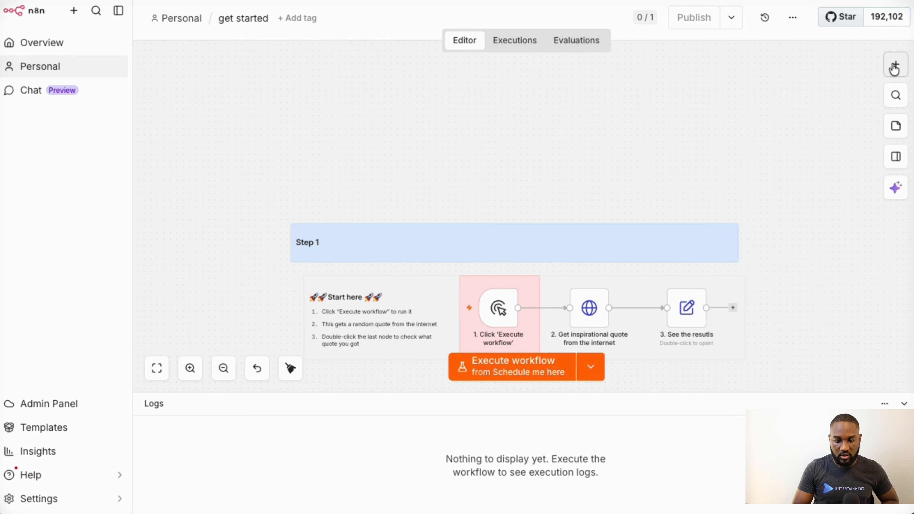
pyautogui.scroll(-1, 606, 205)
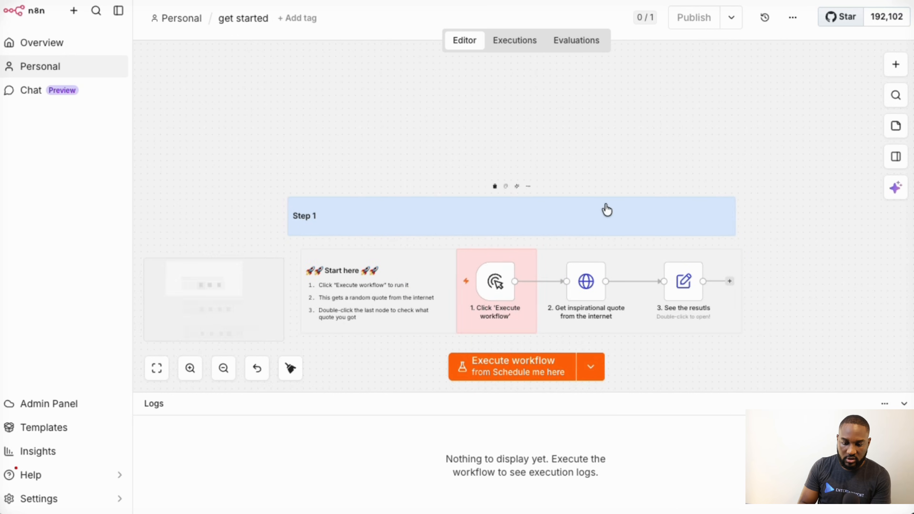
pyautogui.scroll(5, 509, 301)
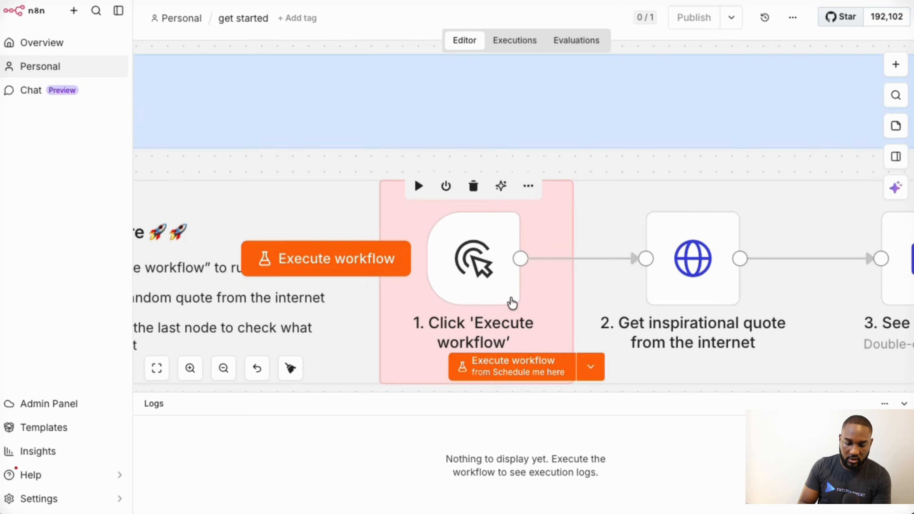
pyautogui.doubleClick(482, 277)
pyautogui.click(112, 62)
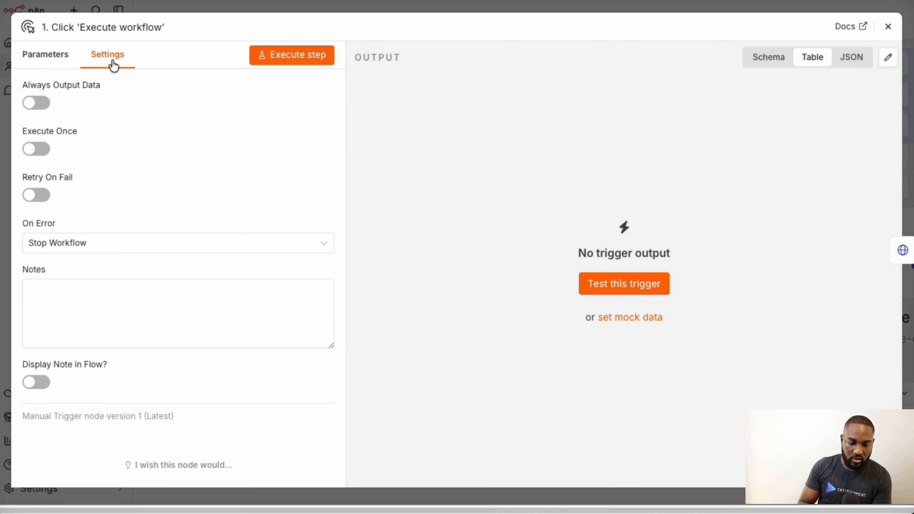
pyautogui.click(39, 64)
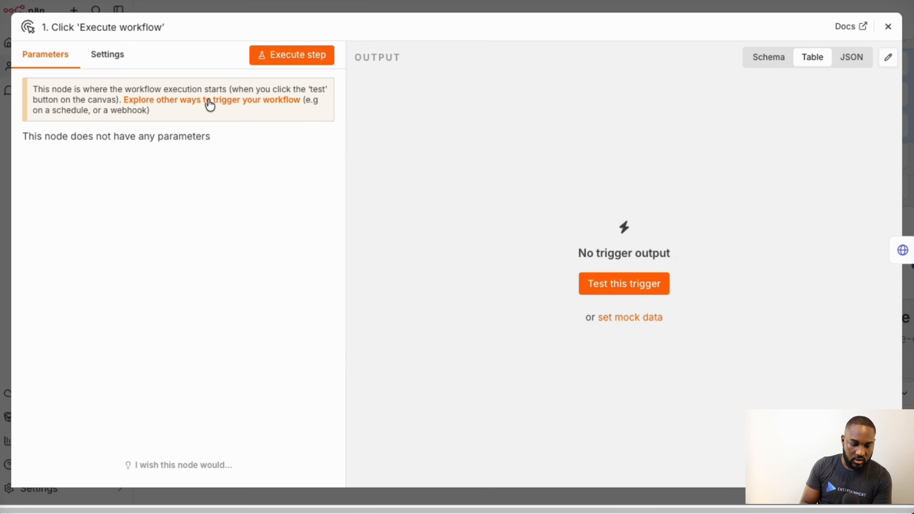
pyautogui.click(120, 59)
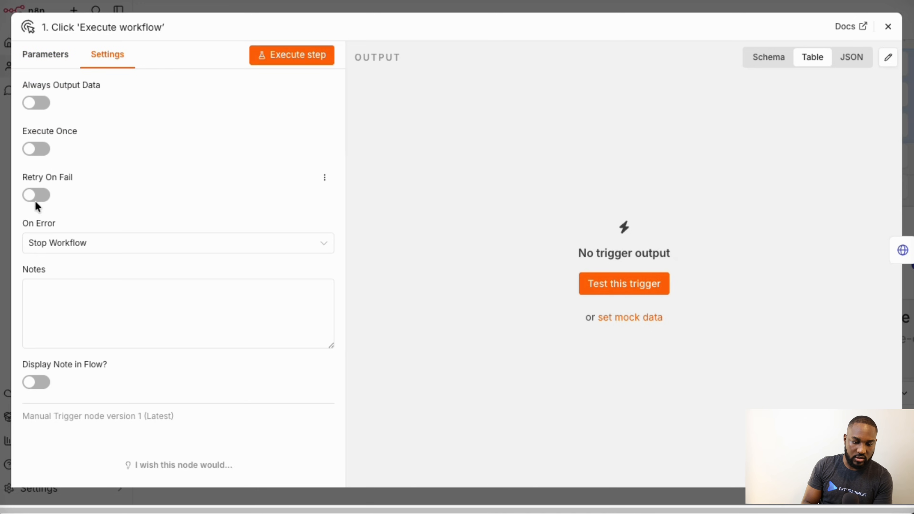
pyautogui.click(454, 8)
pyautogui.hscroll(3, 680, 224)
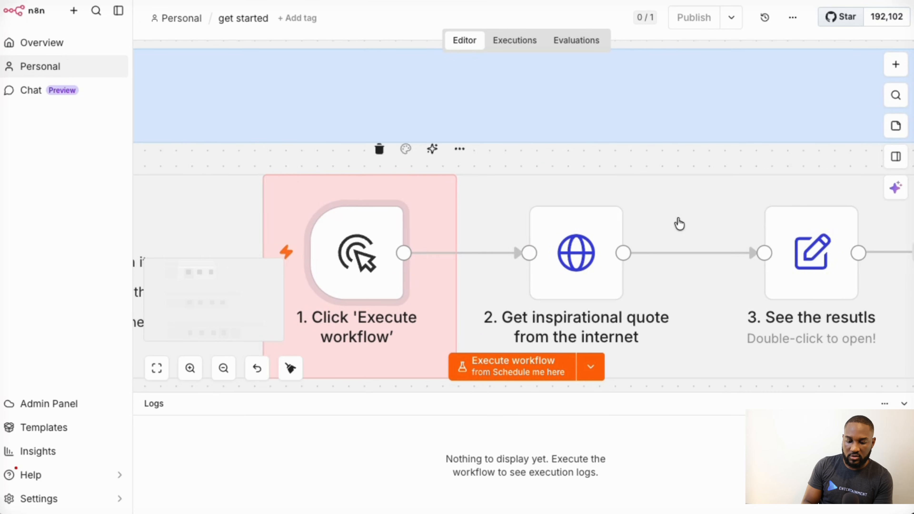
# - Open the HTTP Request quote node and select its zenquotes.io/api/random/house URL
pyautogui.doubleClick(569, 285)
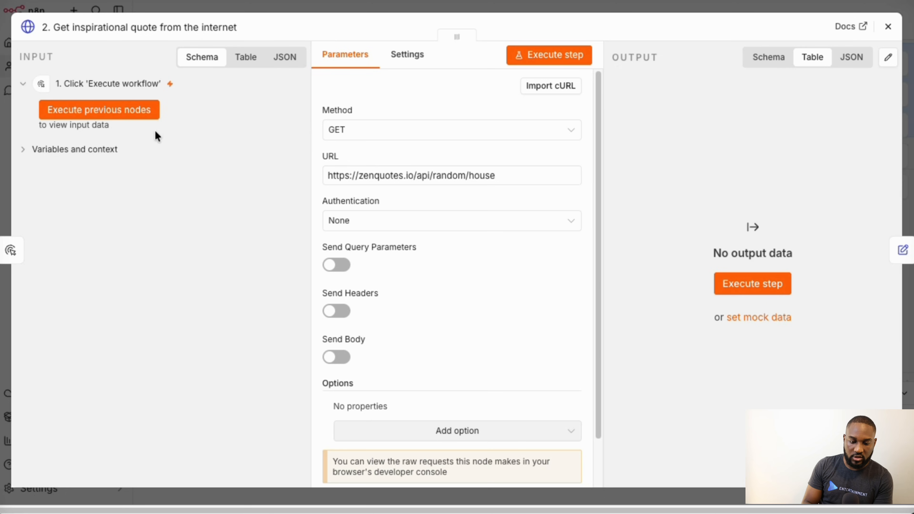
pyautogui.doubleClick(435, 175)
pyautogui.hotkey('ctrl', 'a')
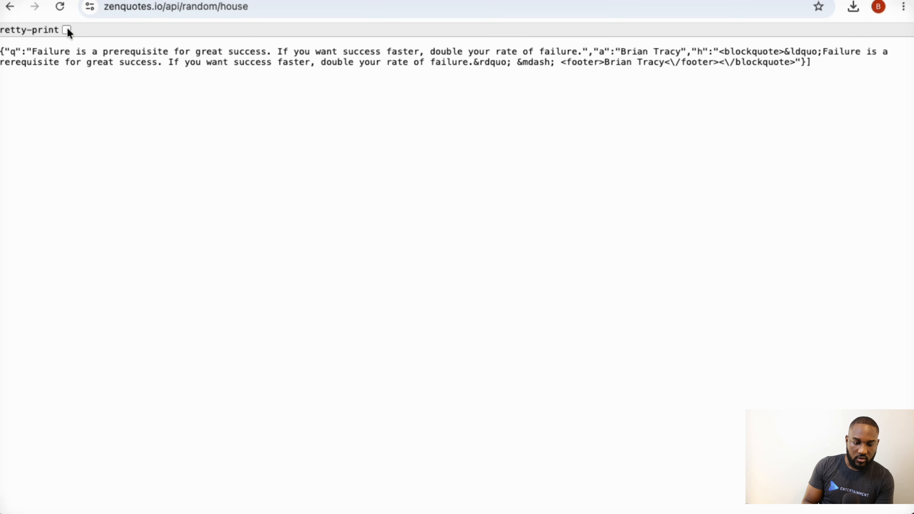
# - Pretty-print the zenquotes JSON response and highlight the quote text
pyautogui.click(66, 29)
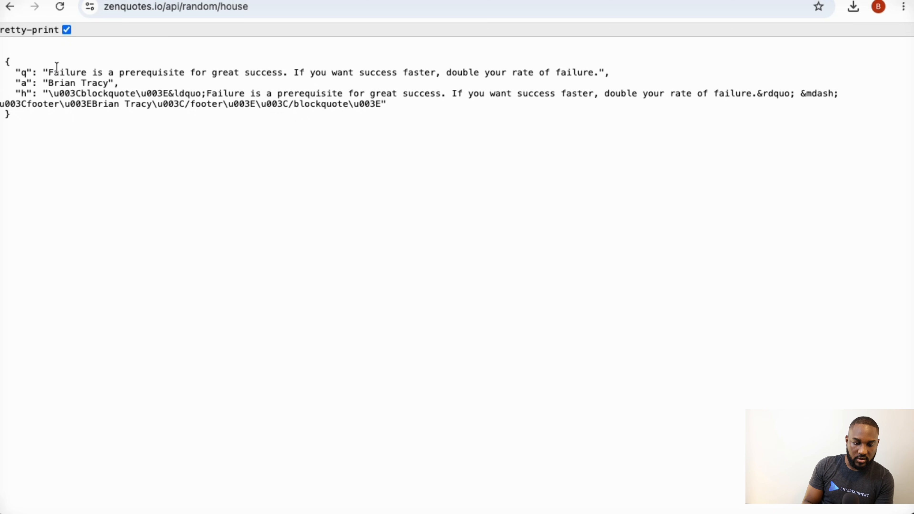
pyautogui.moveTo(56, 67); pyautogui.dragTo(354, 67)
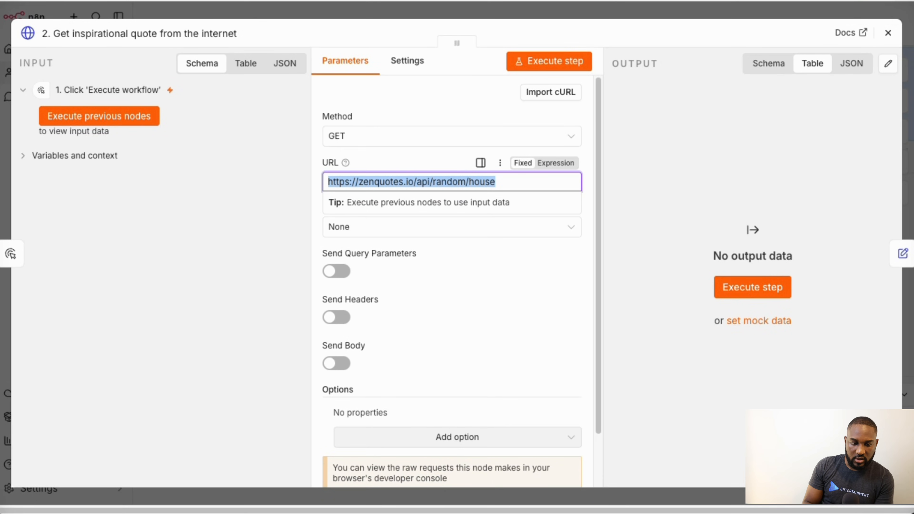
# - Execute the quote request step, retrying after the connection error, check the output, then close the node
pyautogui.click(739, 290)
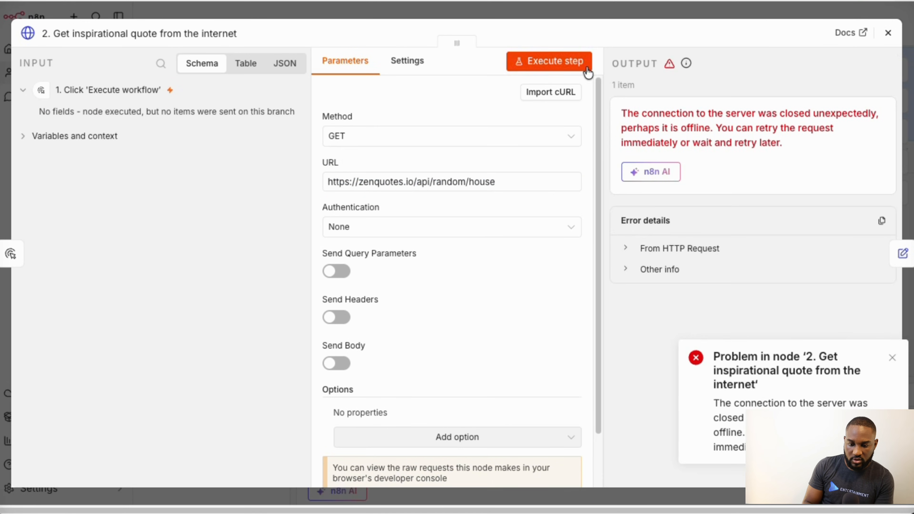
pyautogui.click(559, 65)
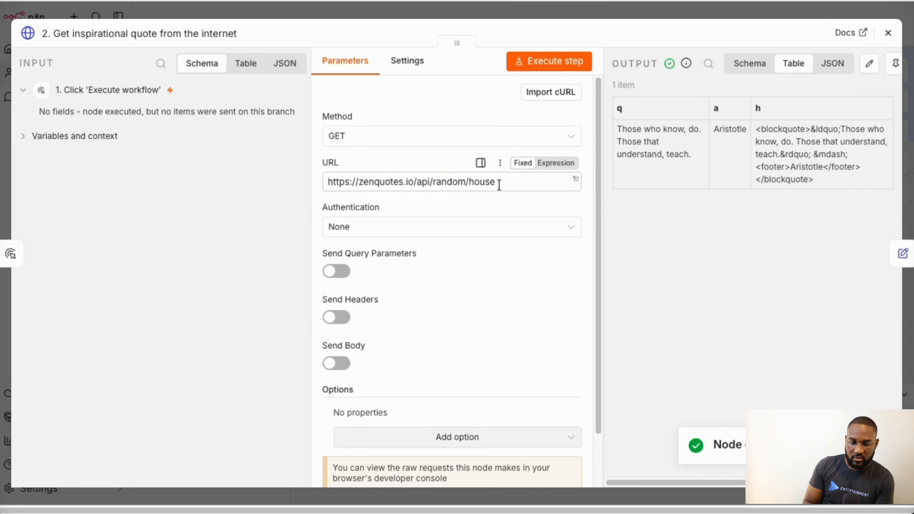
pyautogui.tripleClick(486, 186)
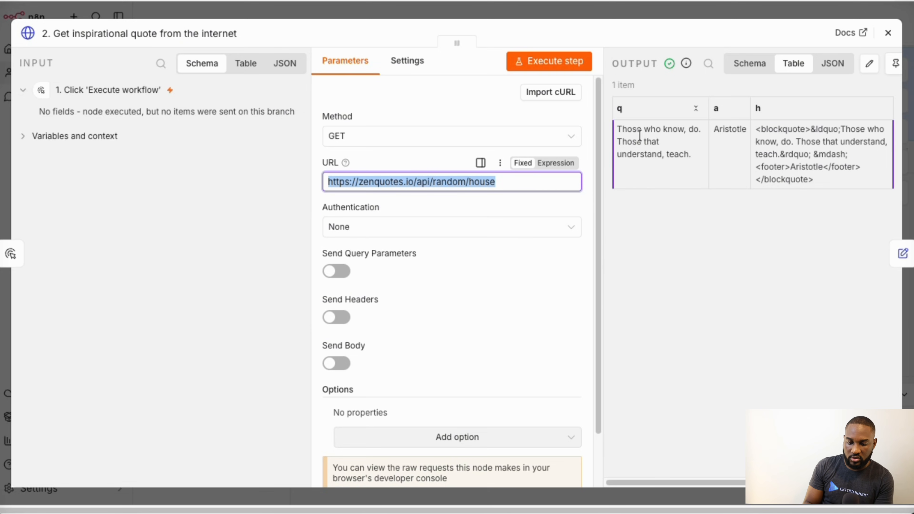
pyautogui.click(625, 130)
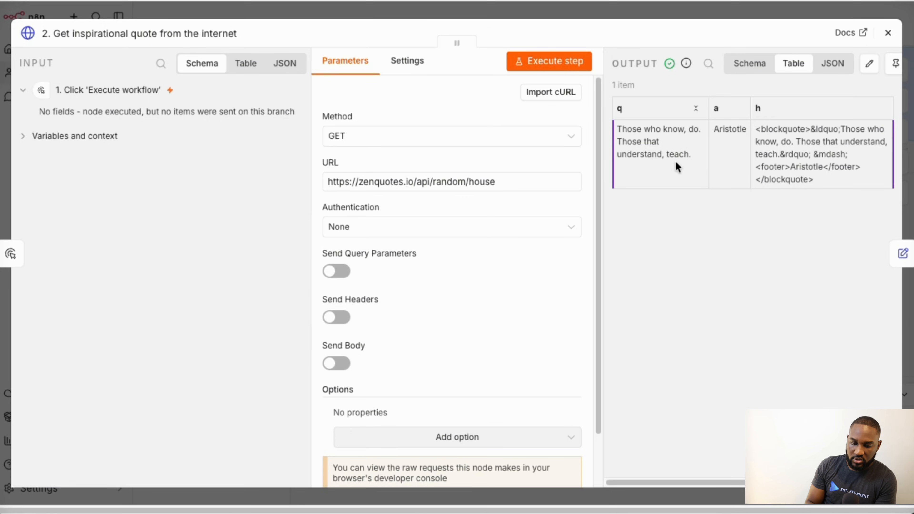
pyautogui.hscroll(1, 729, 139)
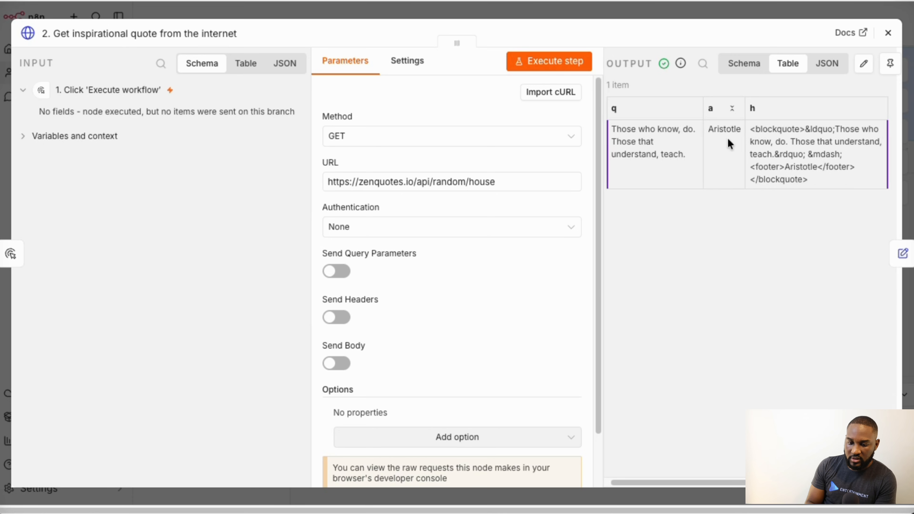
pyautogui.click(888, 32)
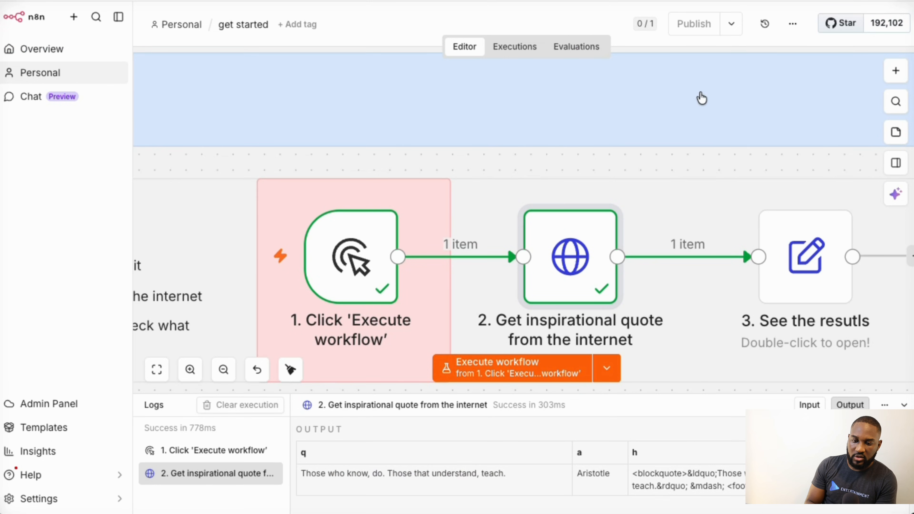
# - Re-run the get started workflow repeatedly until the quote node succeeds
pyautogui.hscroll(5, 674, 252)
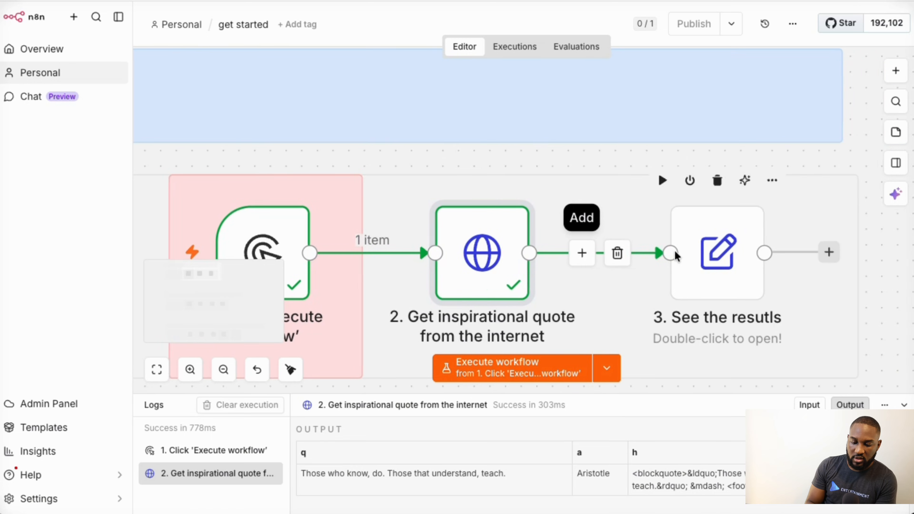
pyautogui.hscroll(-5, 675, 256)
pyautogui.scroll(-3, 675, 256)
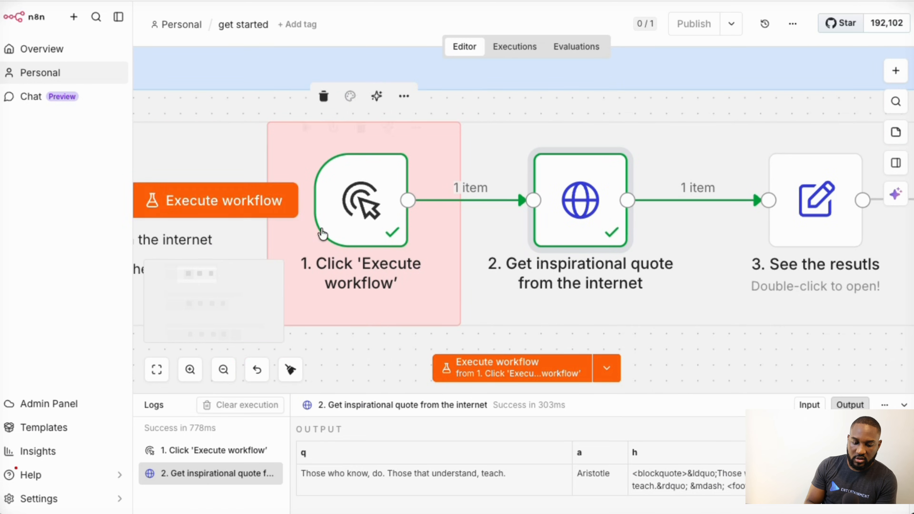
pyautogui.click(224, 201)
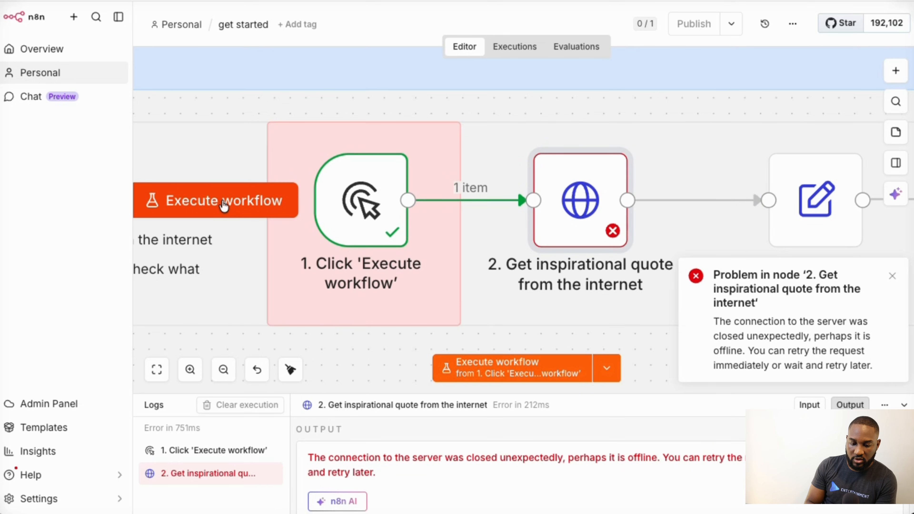
pyautogui.click(224, 202)
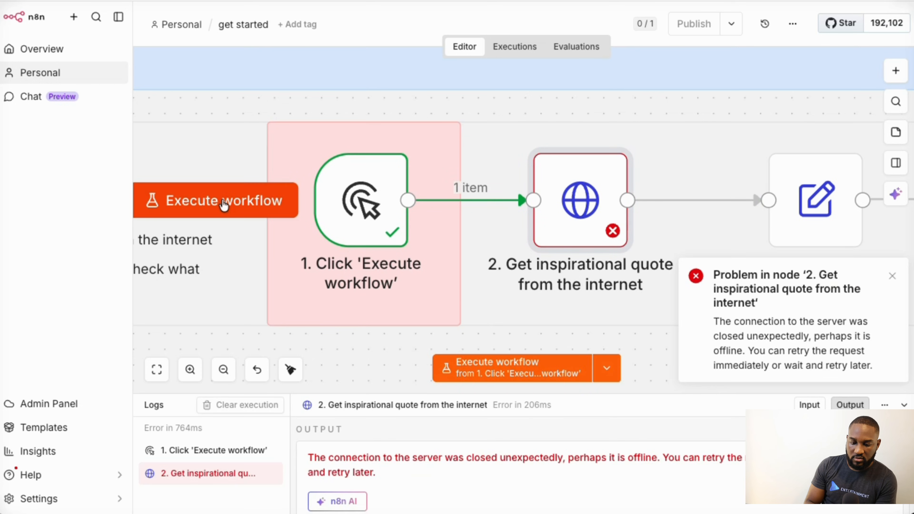
pyautogui.click(224, 202)
pyautogui.click(224, 202)
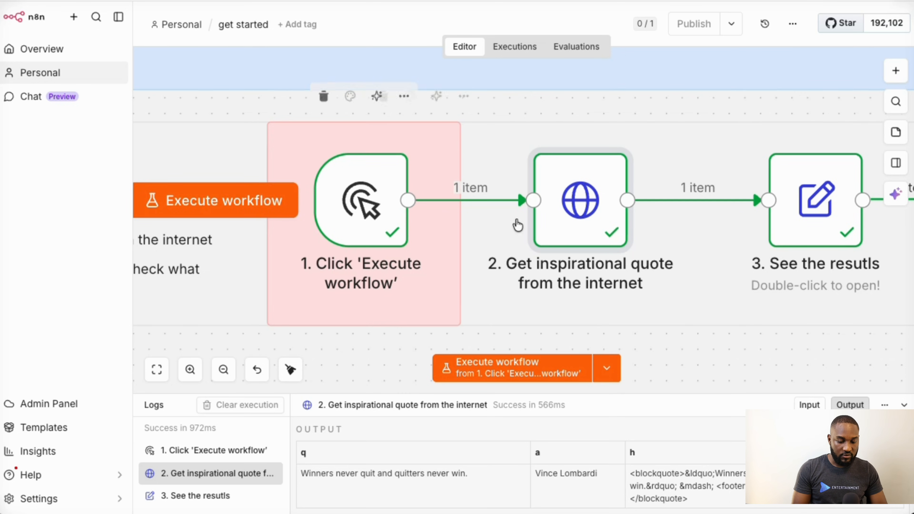
# - Check the quote node's request URL, then scroll down to the Step 2 schedule workflow
pyautogui.doubleClick(567, 212)
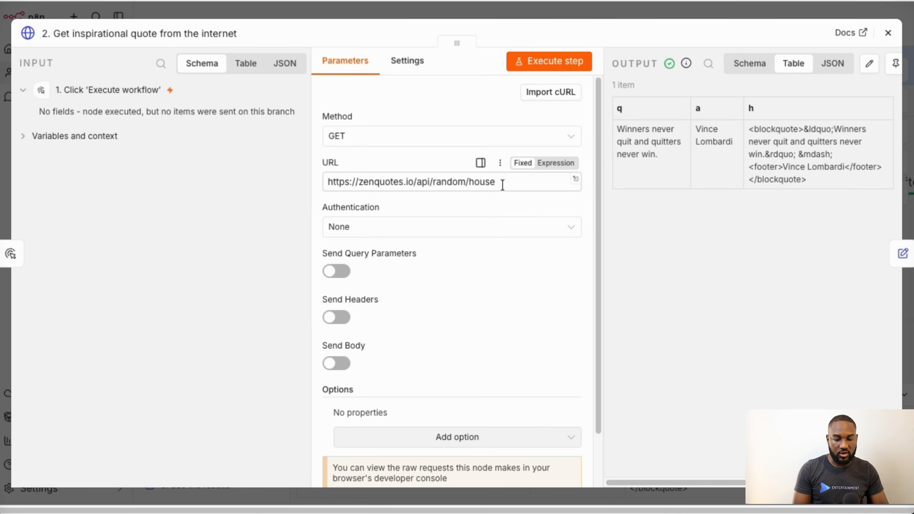
pyautogui.moveTo(513, 182); pyautogui.dragTo(345, 182)
pyautogui.click(552, 12)
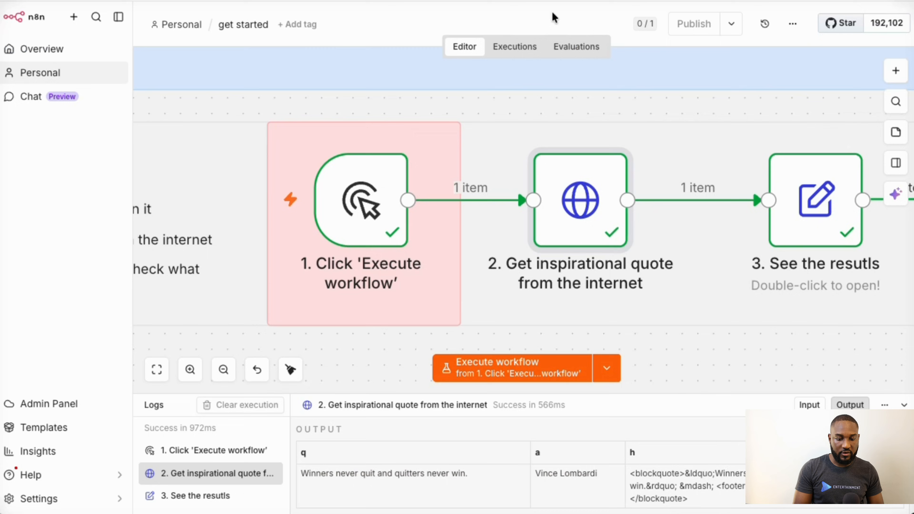
pyautogui.scroll(-4, 476, 240)
pyautogui.scroll(-4, 475, 240)
pyautogui.scroll(-6, 476, 241)
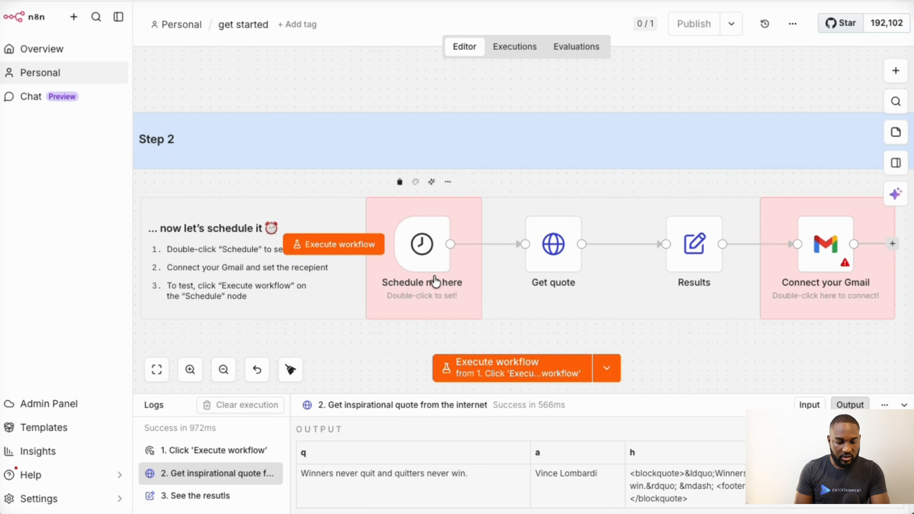
pyautogui.doubleClick(409, 256)
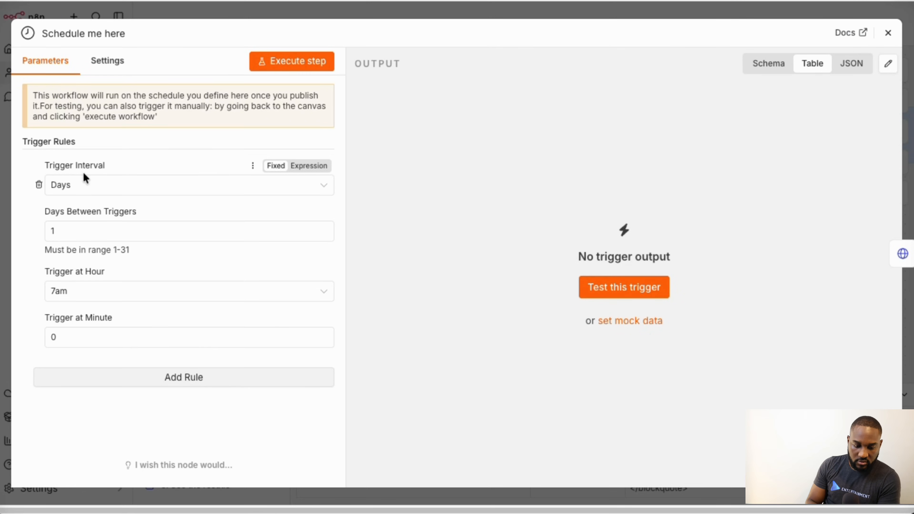
pyautogui.click(68, 189)
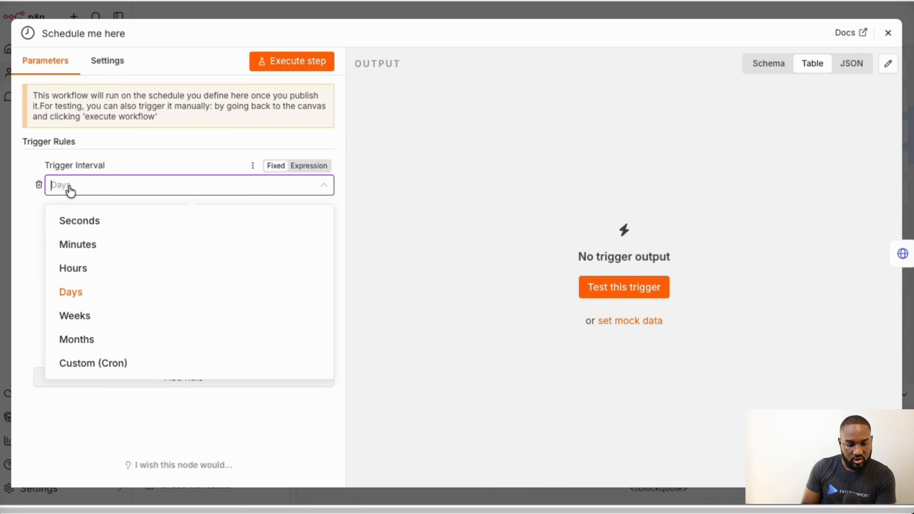
pyautogui.click(75, 291)
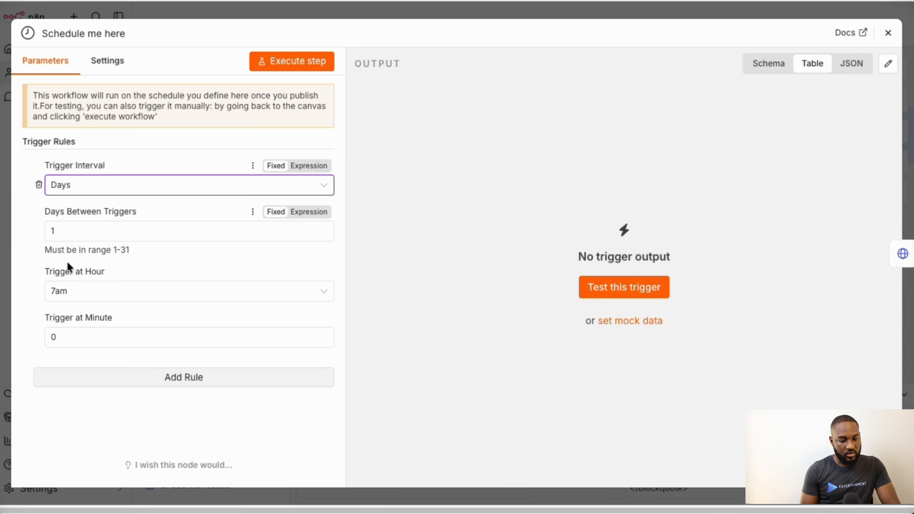
pyautogui.click(888, 33)
pyautogui.doubleClick(562, 256)
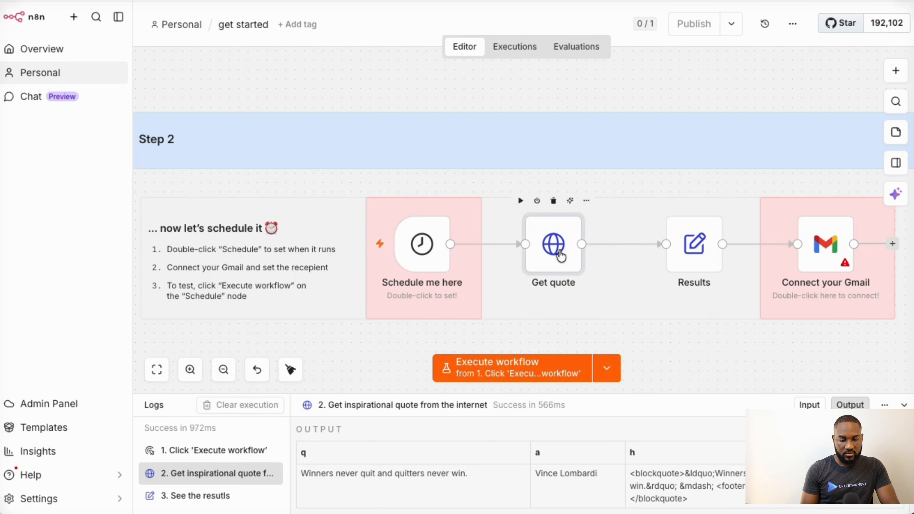
pyautogui.moveTo(475, 179); pyautogui.dragTo(319, 187)
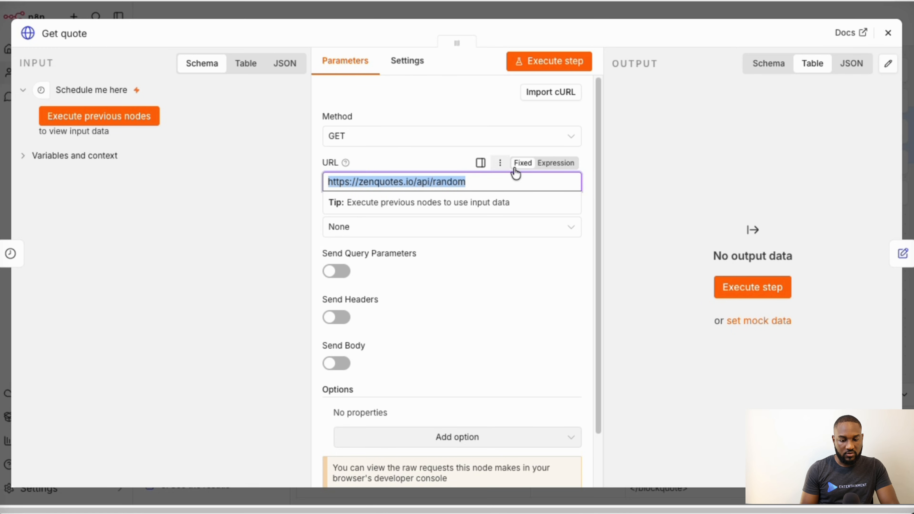
pyautogui.click(645, 148)
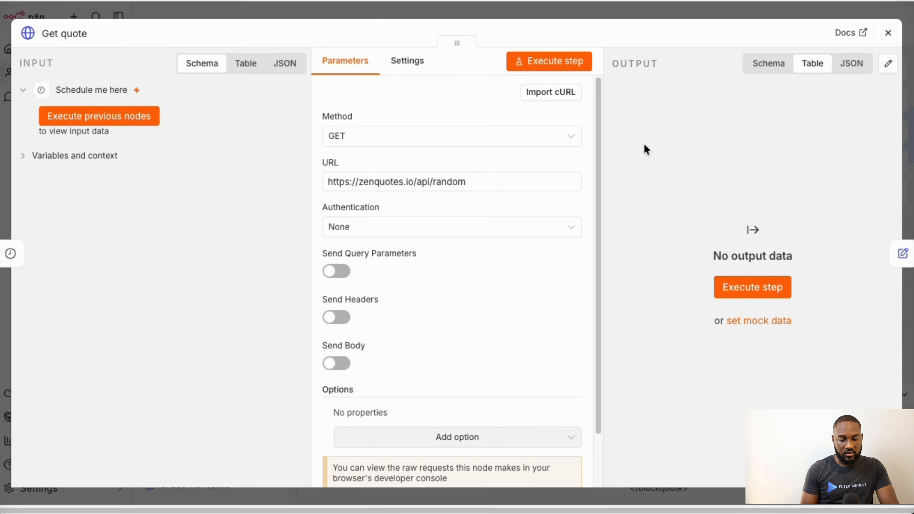
pyautogui.click(887, 33)
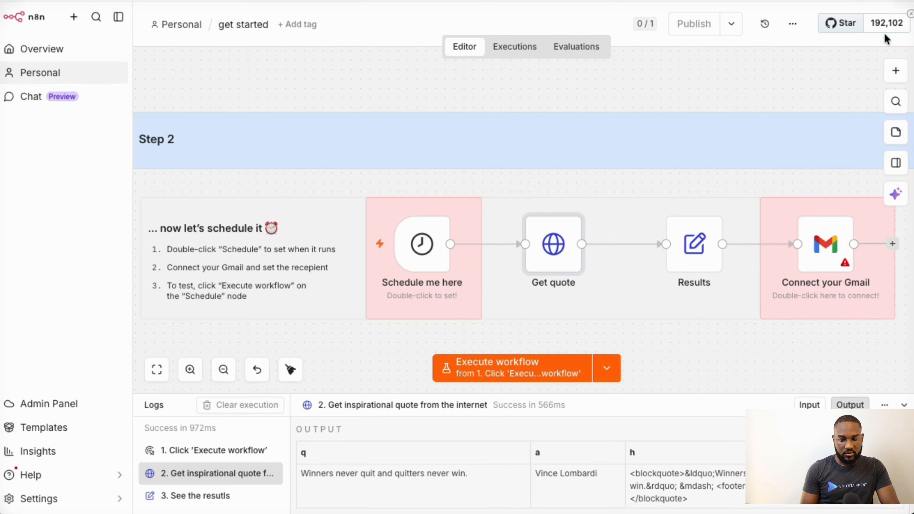
pyautogui.doubleClick(694, 245)
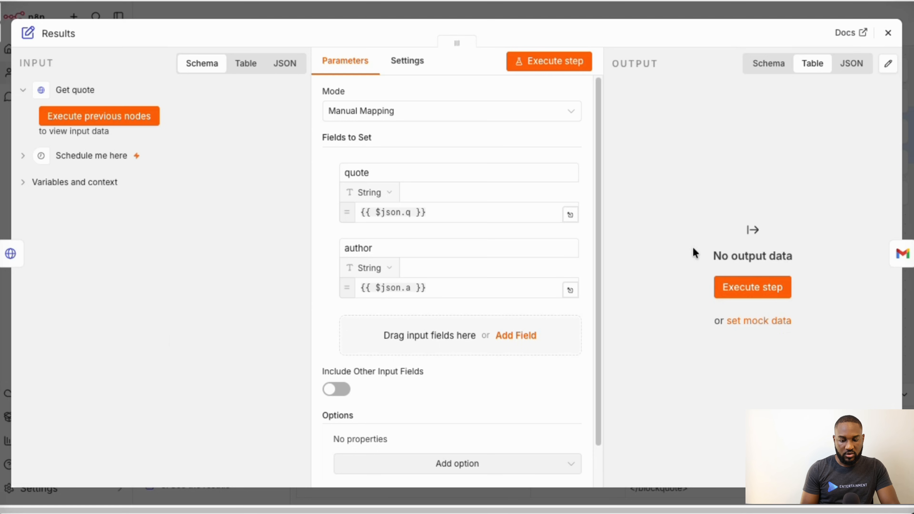
pyautogui.click(887, 33)
pyautogui.scroll(5, 610, 170)
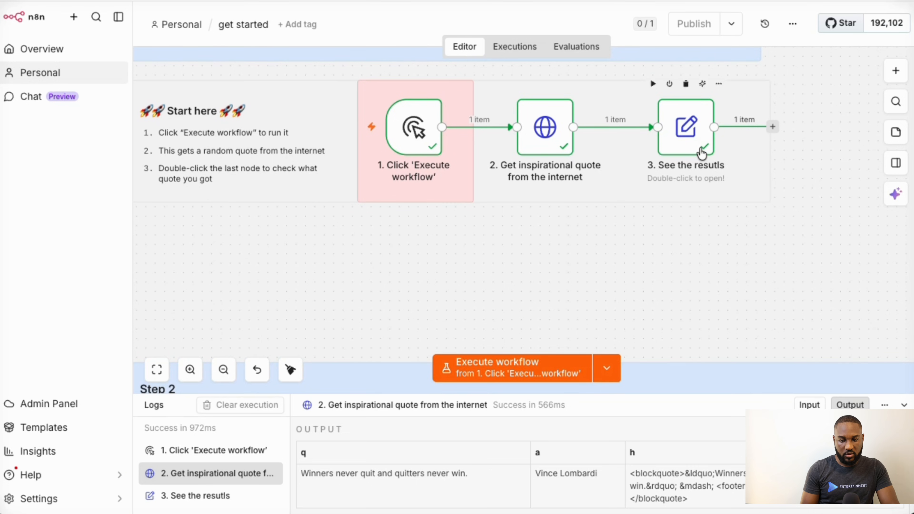
pyautogui.scroll(-6, 688, 158)
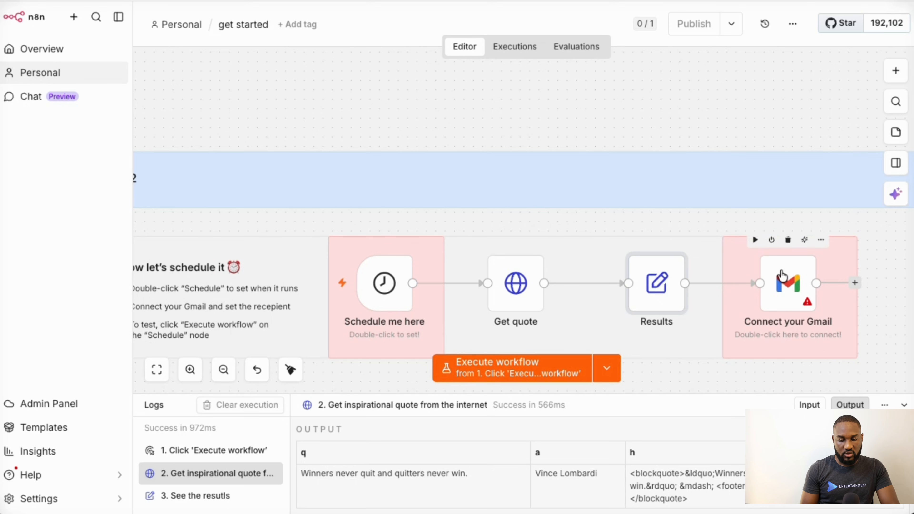
pyautogui.scroll(6, 782, 275)
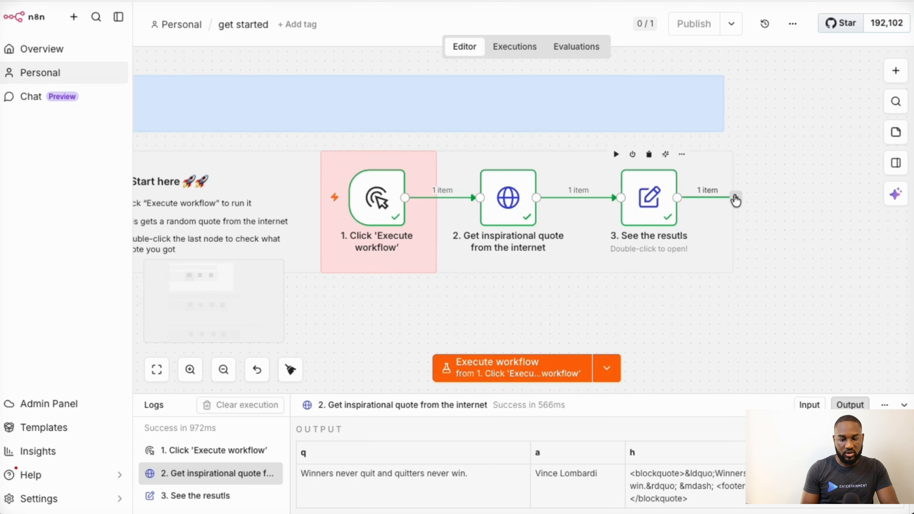
pyautogui.click(736, 197)
pyautogui.write('gma')
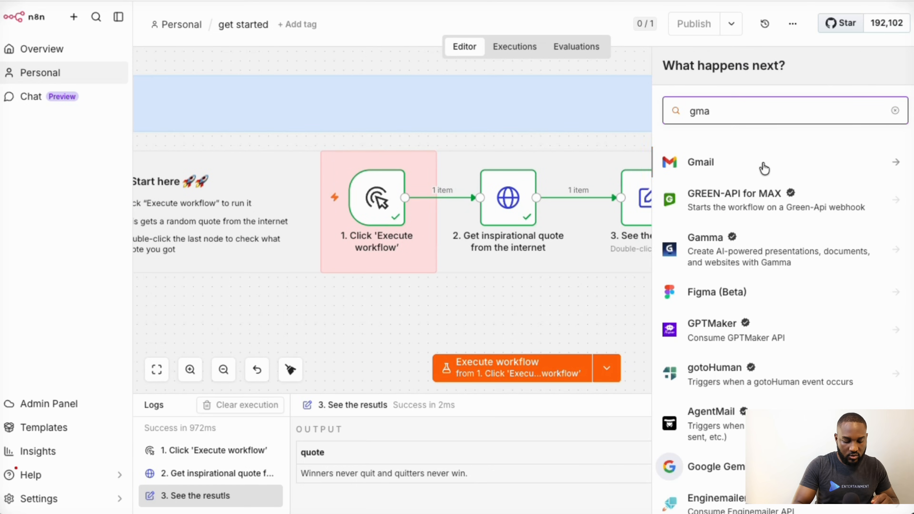
pyautogui.click(730, 167)
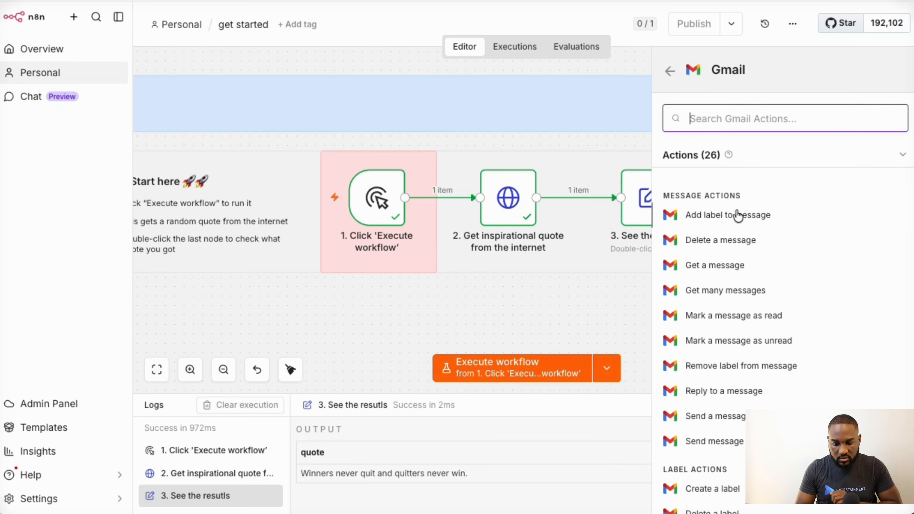
pyautogui.click(584, 306)
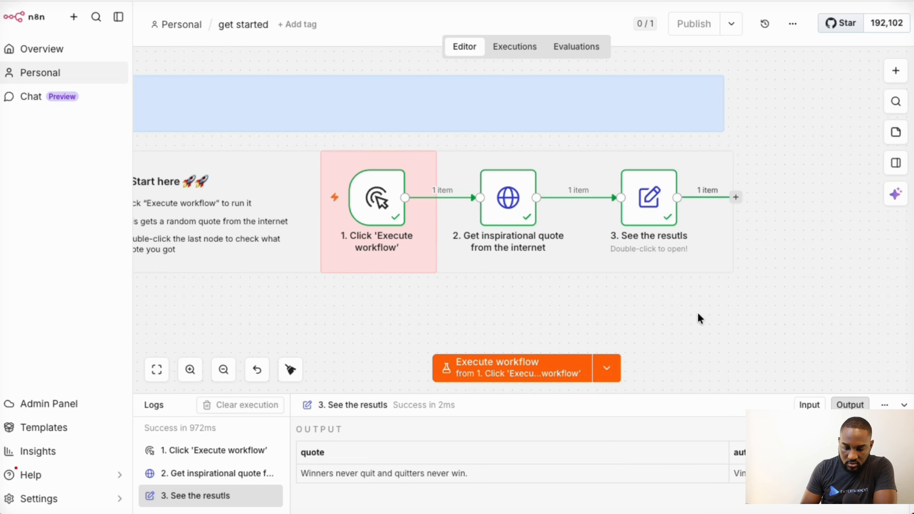
pyautogui.scroll(-5, 701, 316)
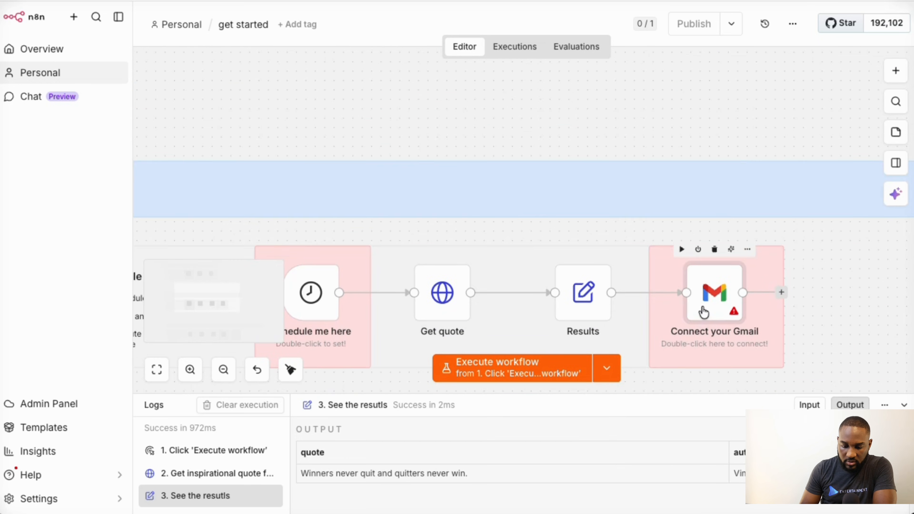
# - Open the Connect your Gmail node and look through its 'Daily quote' message parameters
pyautogui.doubleClick(704, 312)
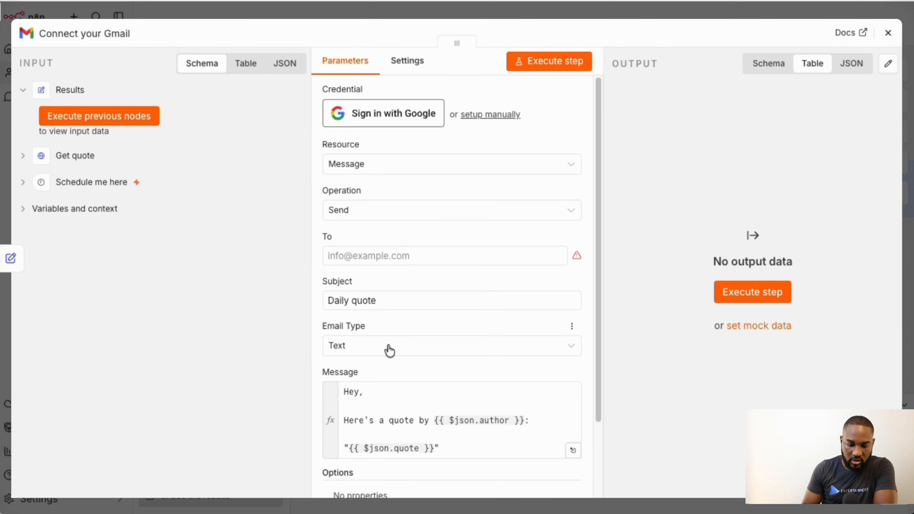
pyautogui.scroll(-3, 390, 350)
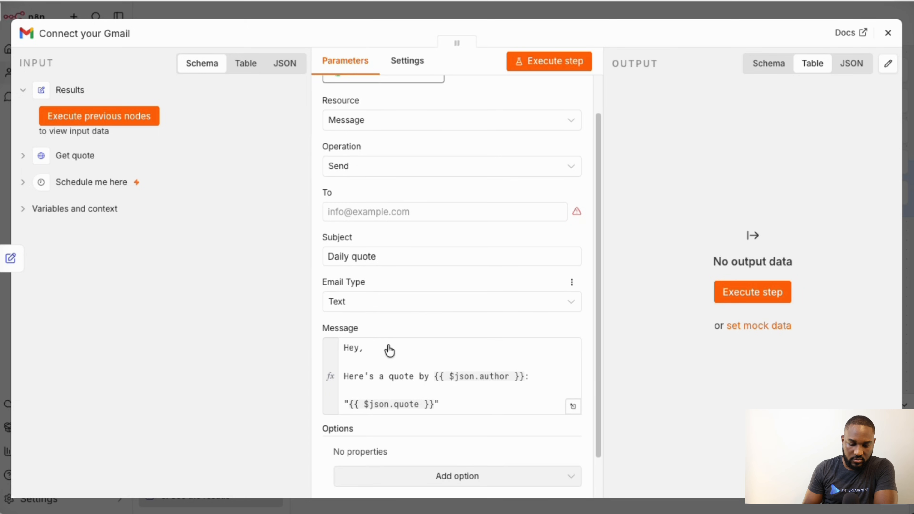
pyautogui.scroll(3, 387, 345)
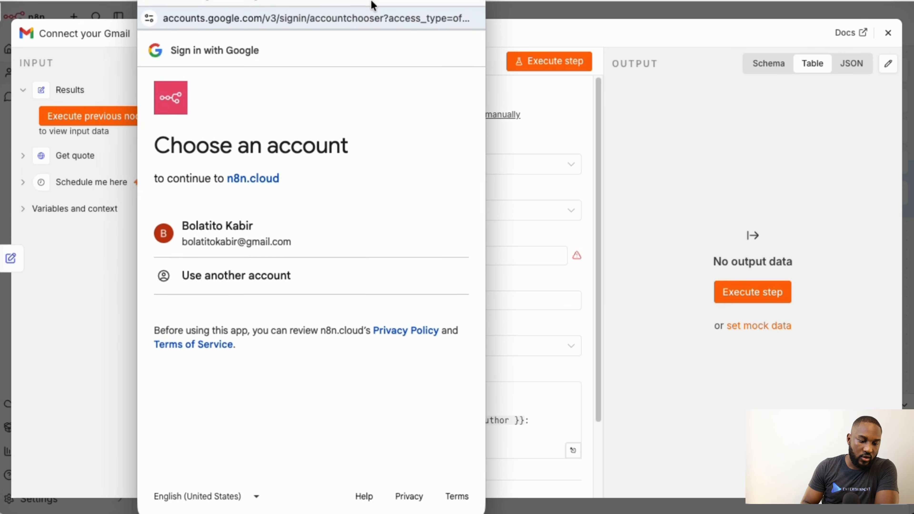
# - Sign in with the Google account and grant n8n.cloud ongoing access and all Gmail permissions
pyautogui.moveTo(375, 1); pyautogui.dragTo(415, 15)
pyautogui.click(328, 248)
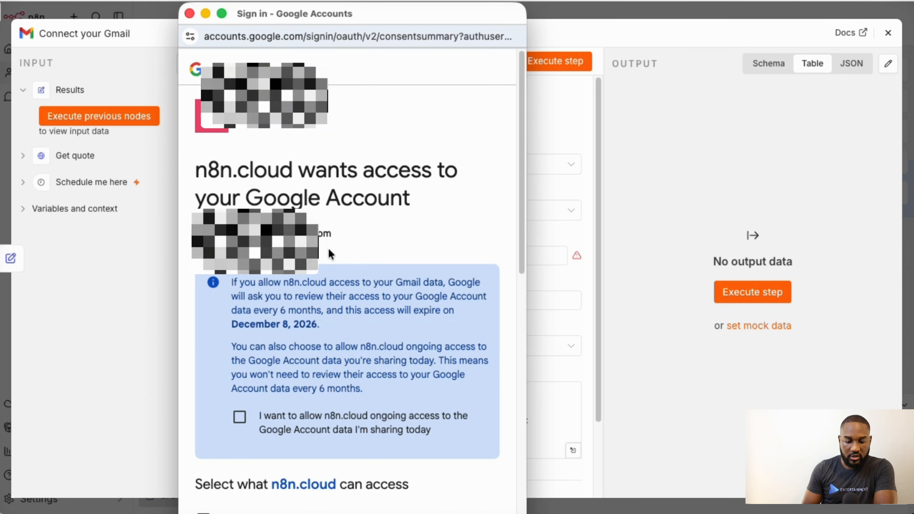
pyautogui.scroll(-4, 327, 248)
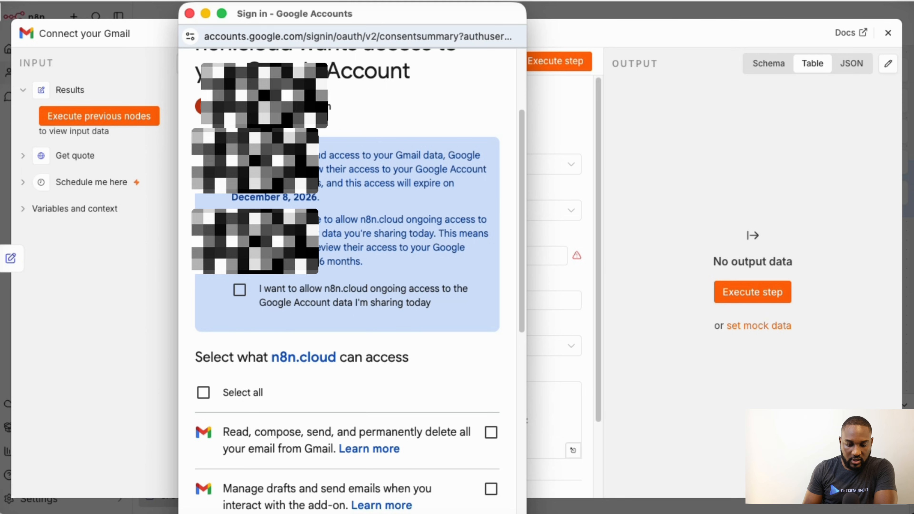
pyautogui.click(241, 291)
pyautogui.scroll(-4, 239, 303)
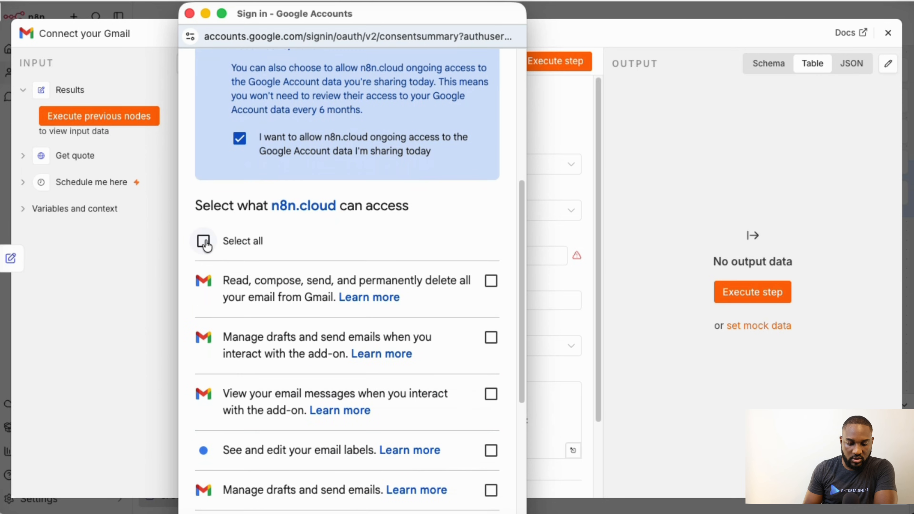
pyautogui.click(204, 241)
pyautogui.scroll(-8, 355, 368)
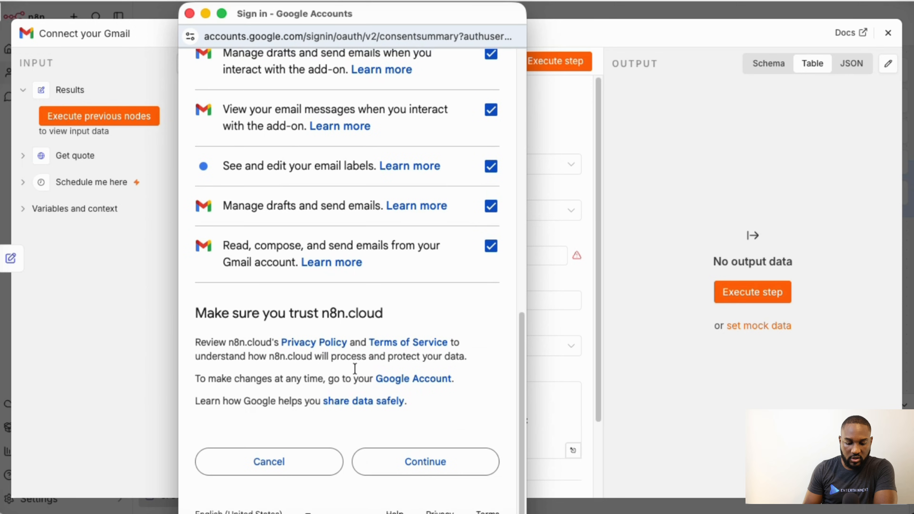
pyautogui.click(410, 468)
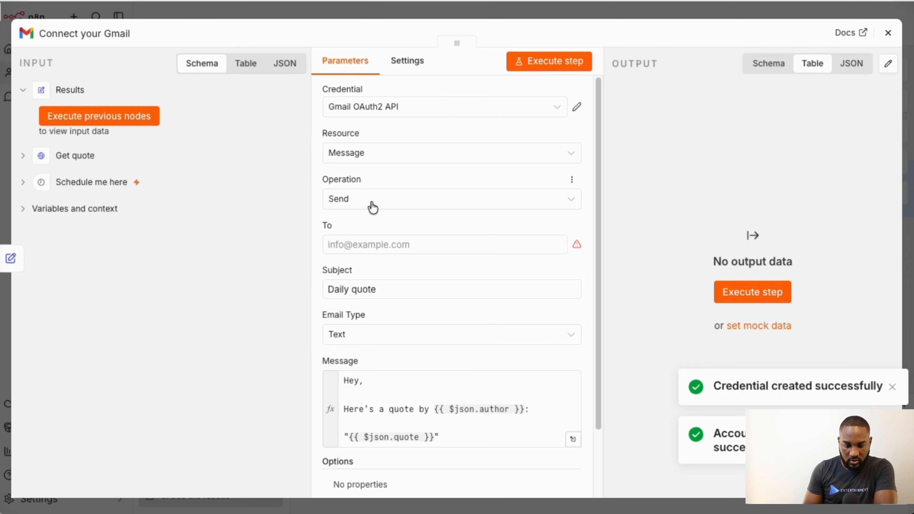
# - Fill the To field with the autofilled recipient address and keep Email Type as Text
pyautogui.click(378, 245)
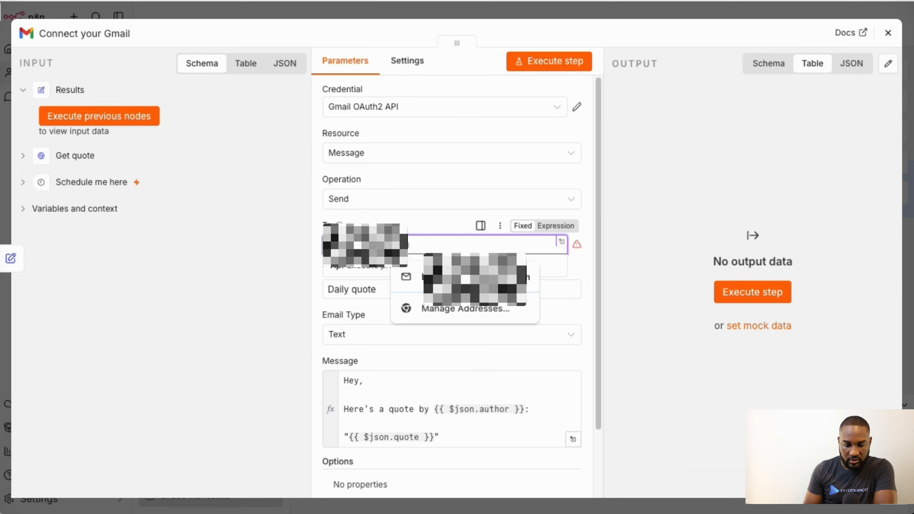
pyautogui.press('Down')
pyautogui.press('Return')
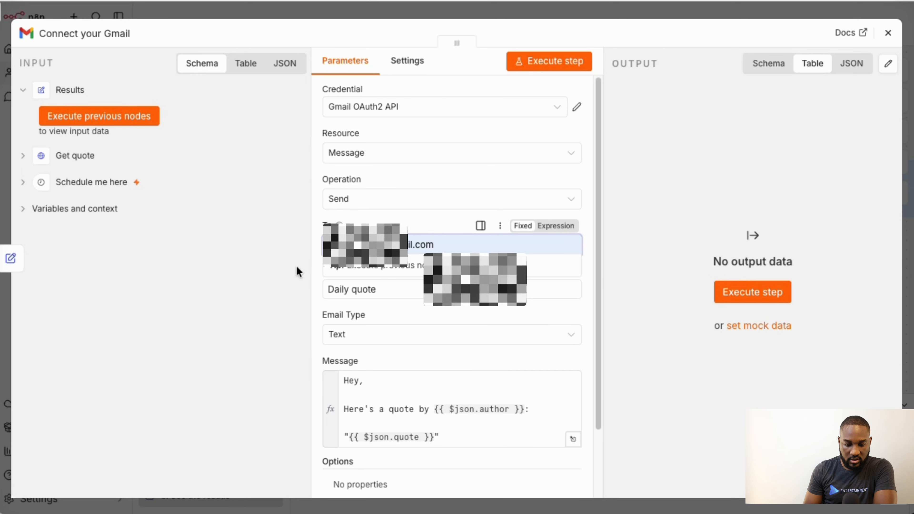
pyautogui.click(295, 265)
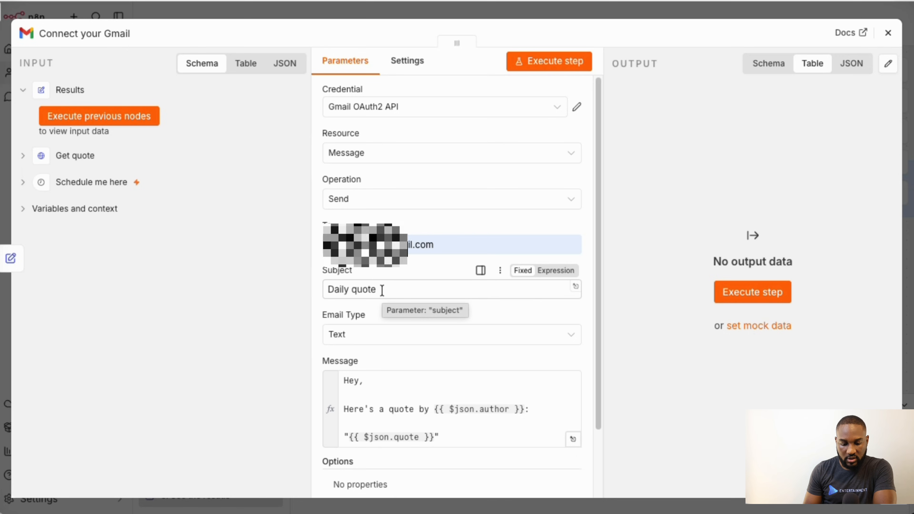
pyautogui.click(391, 341)
pyautogui.click(378, 374)
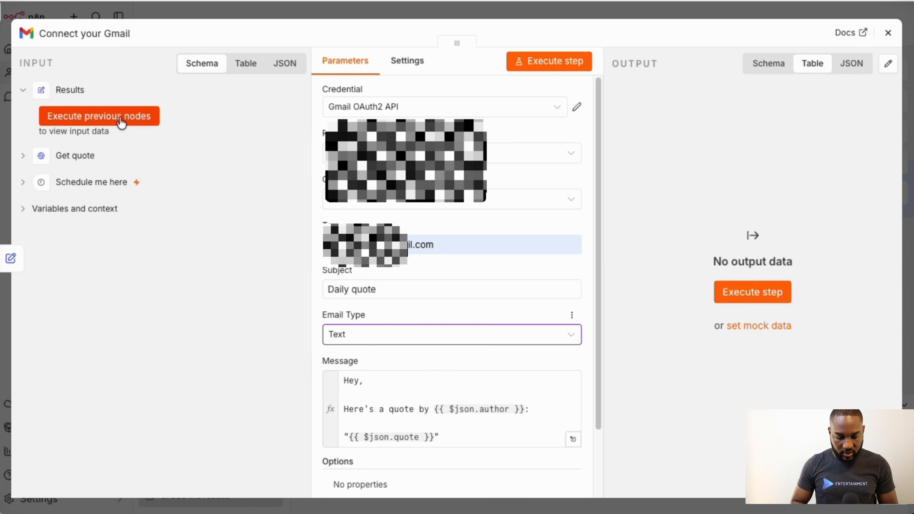
pyautogui.scroll(-3, 402, 351)
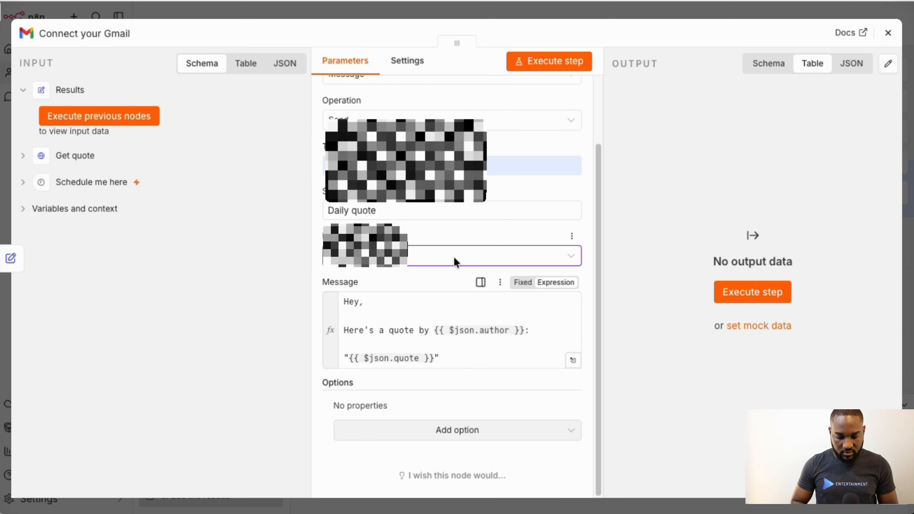
# - Repeatedly execute the Gmail step and preceding nodes, hitting the Get quote connection error, then close the editor
pyautogui.click(541, 64)
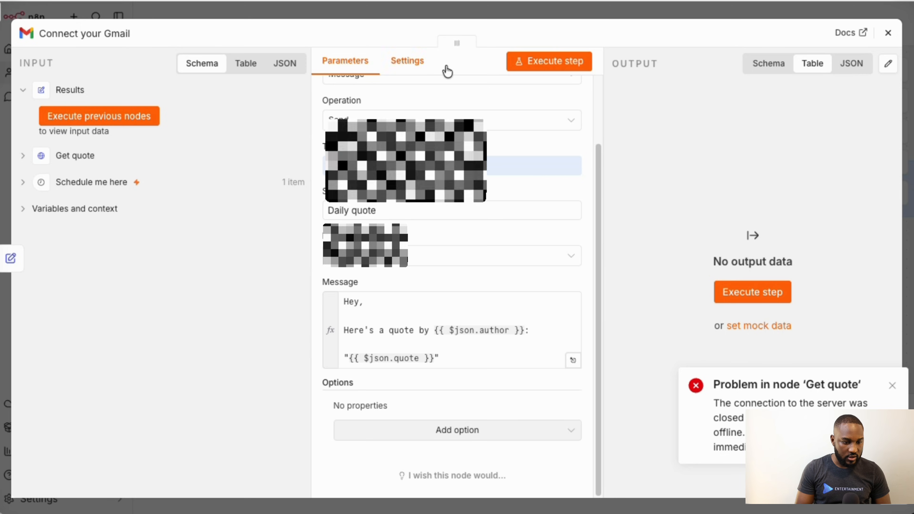
pyautogui.click(538, 60)
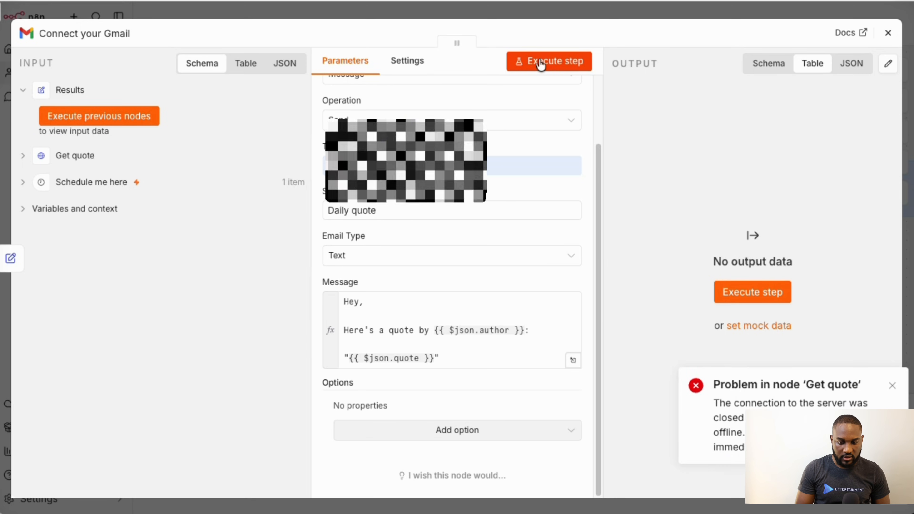
pyautogui.click(540, 61)
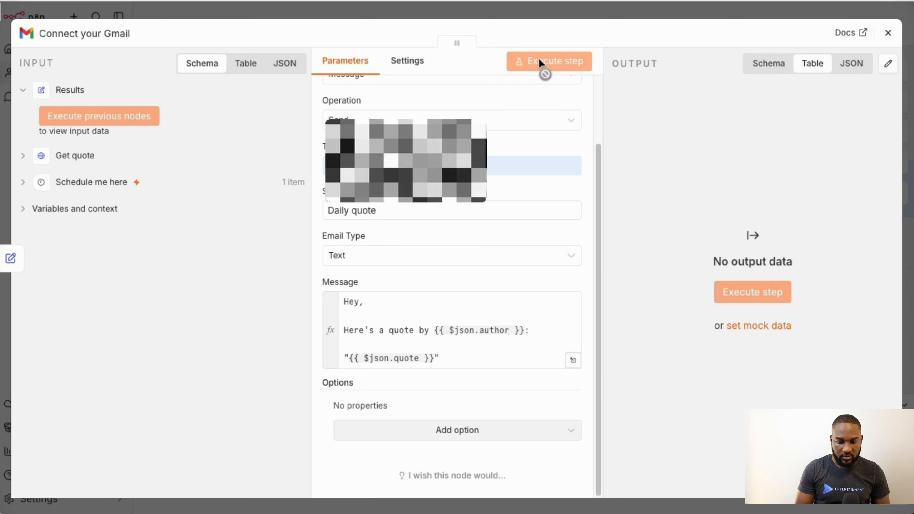
pyautogui.click(540, 62)
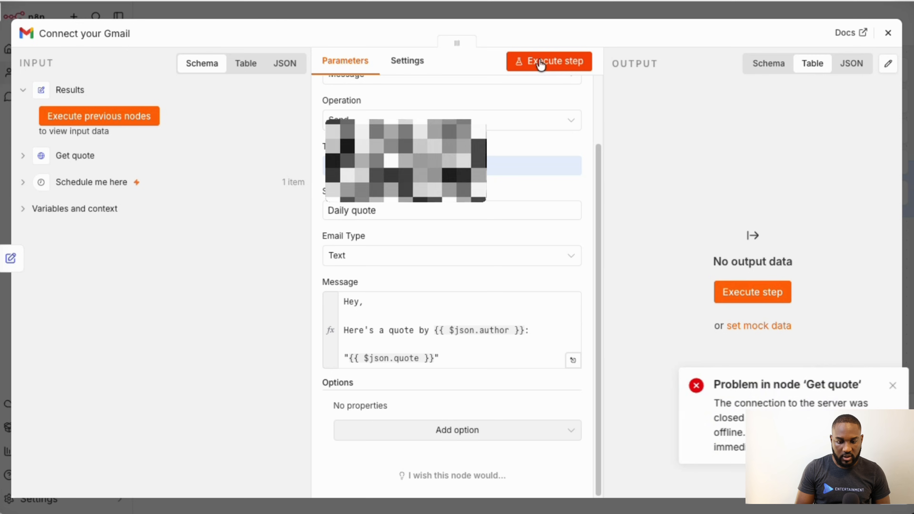
pyautogui.click(539, 62)
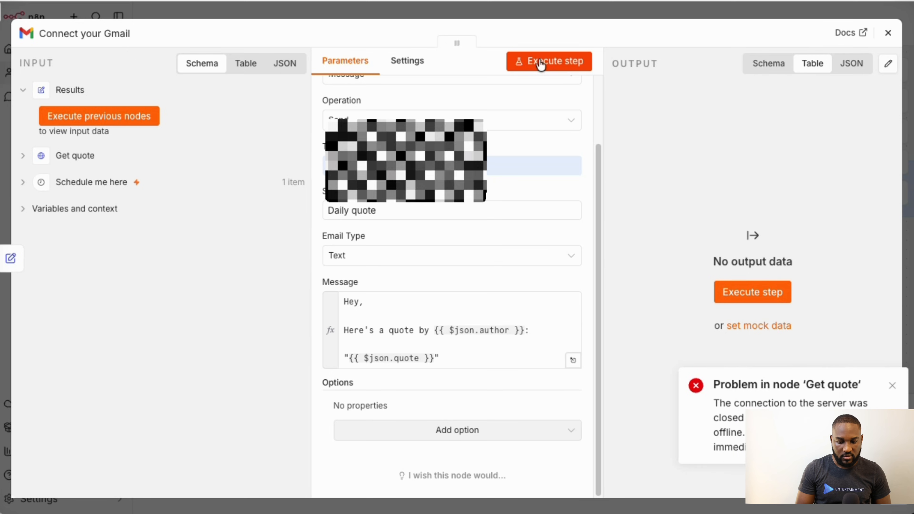
pyautogui.click(147, 112)
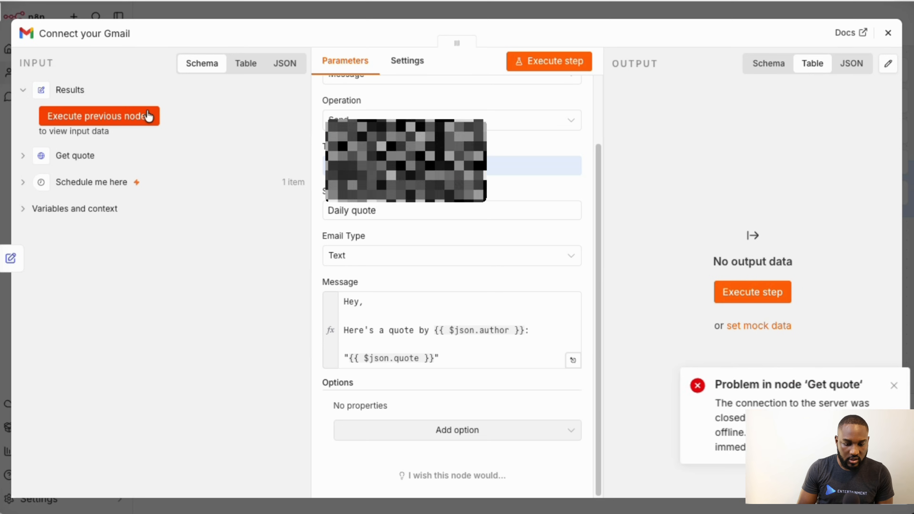
pyautogui.click(525, 60)
pyautogui.click(596, 12)
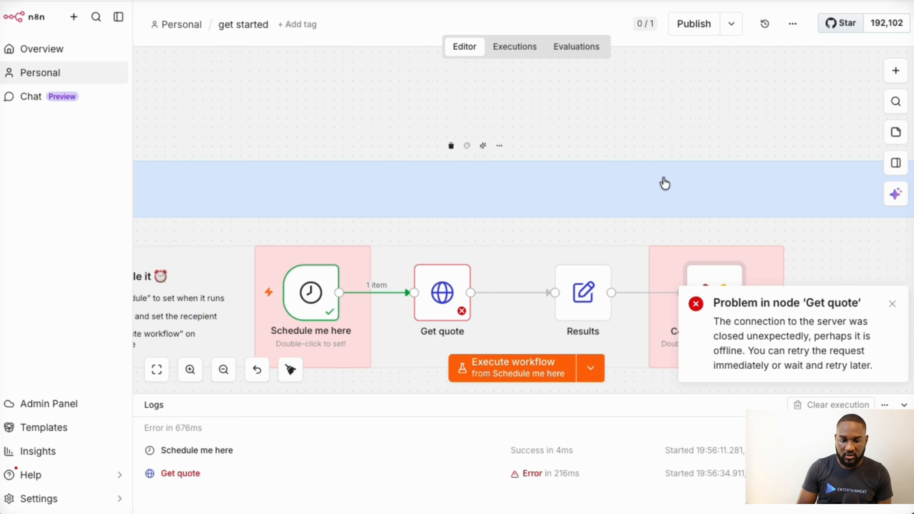
# - Remove the connection between the Results node and the Connect your Gmail node
pyautogui.scroll(-5, 642, 284)
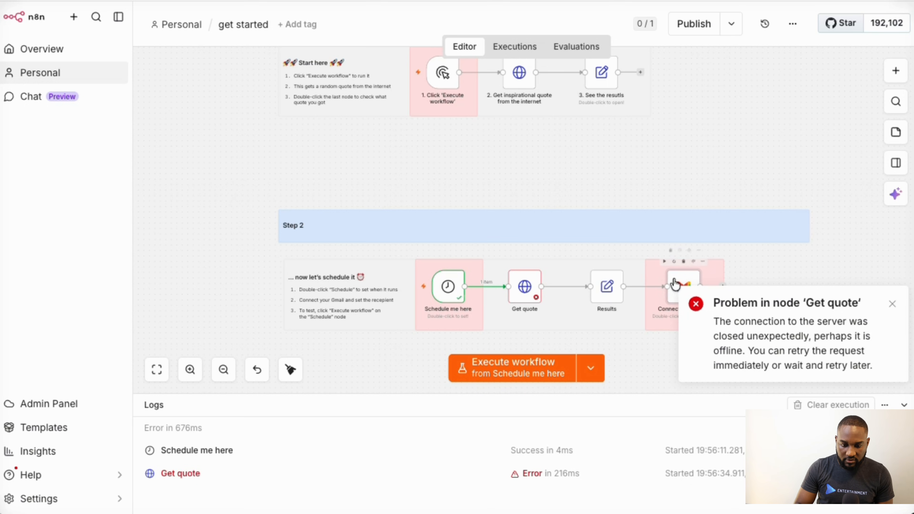
pyautogui.click(641, 78)
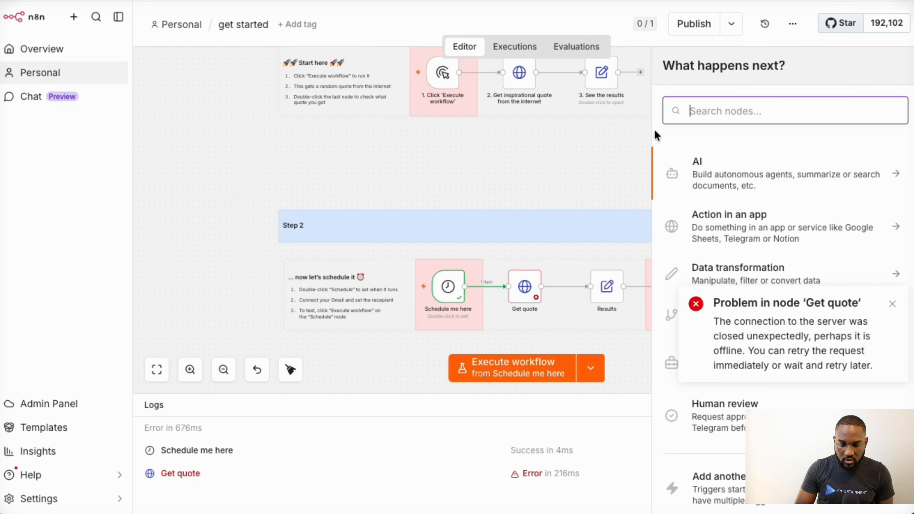
pyautogui.click(632, 162)
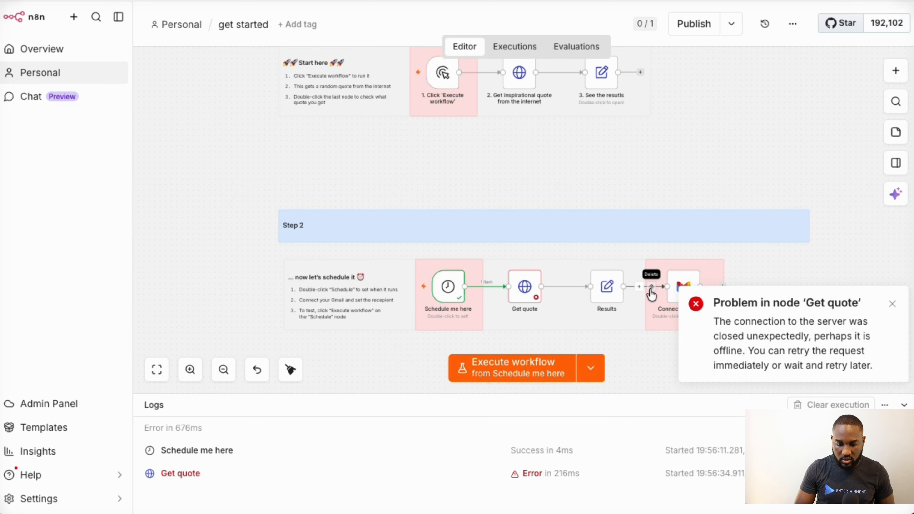
pyautogui.scroll(5, 651, 295)
pyautogui.click(651, 292)
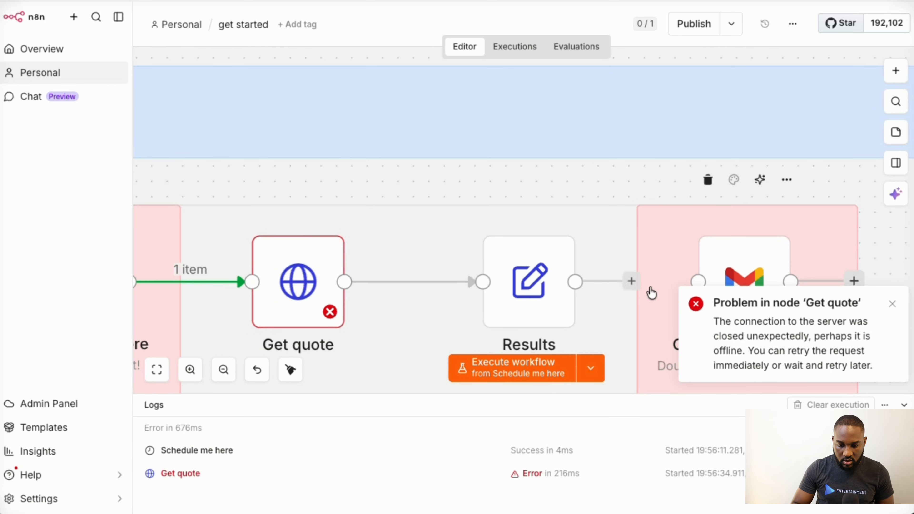
# - Drag the Gmail node up to sit right after '3. See the results' in the Step 1 chain
pyautogui.scroll(-5, 719, 258)
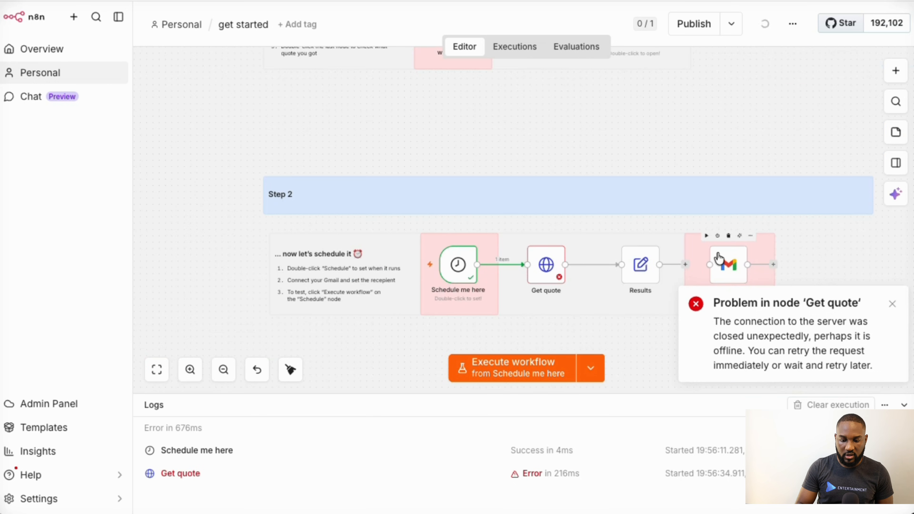
pyautogui.moveTo(725, 273); pyautogui.dragTo(730, 108)
pyautogui.scroll(3, 726, 102)
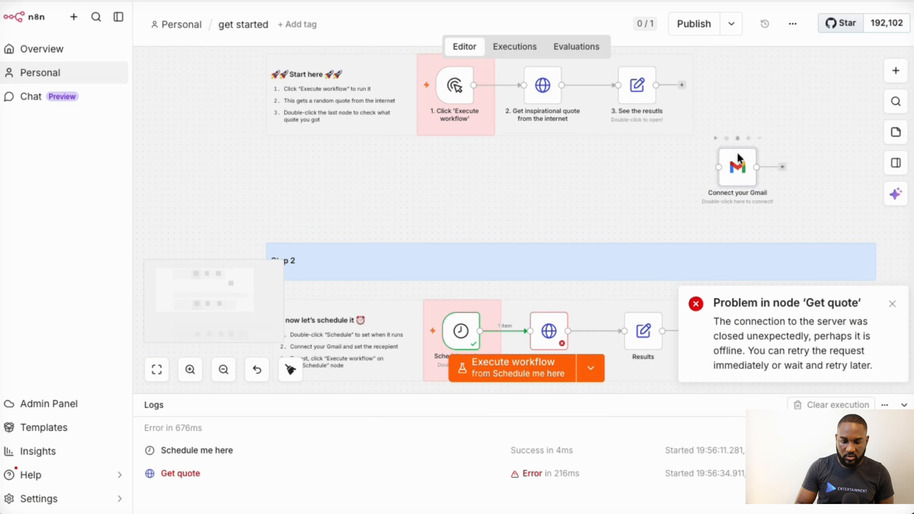
pyautogui.moveTo(740, 149); pyautogui.dragTo(740, 73)
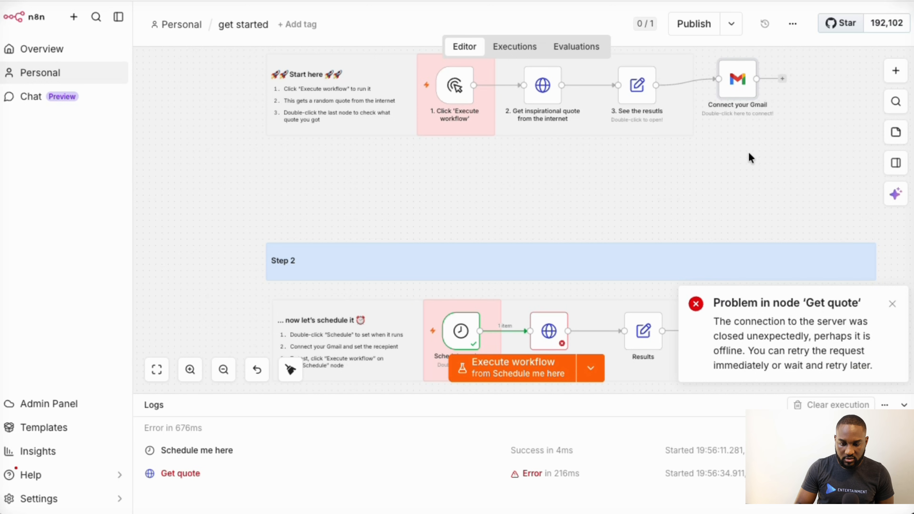
pyautogui.scroll(2, 749, 152)
pyautogui.scroll(1, 749, 153)
pyautogui.moveTo(738, 134); pyautogui.dragTo(726, 137)
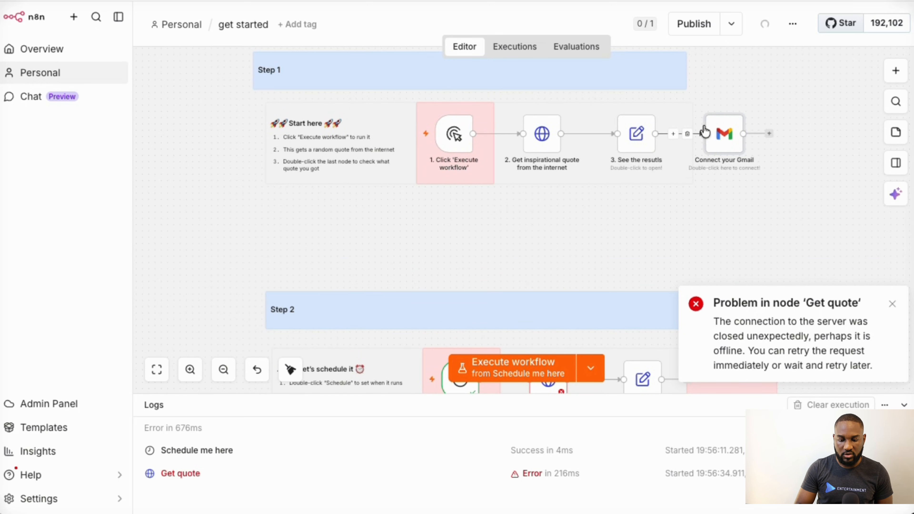
# - Rerun the Get inspirational quote request through repeated connection errors until a Les Brown quote returns
pyautogui.doubleClick(632, 135)
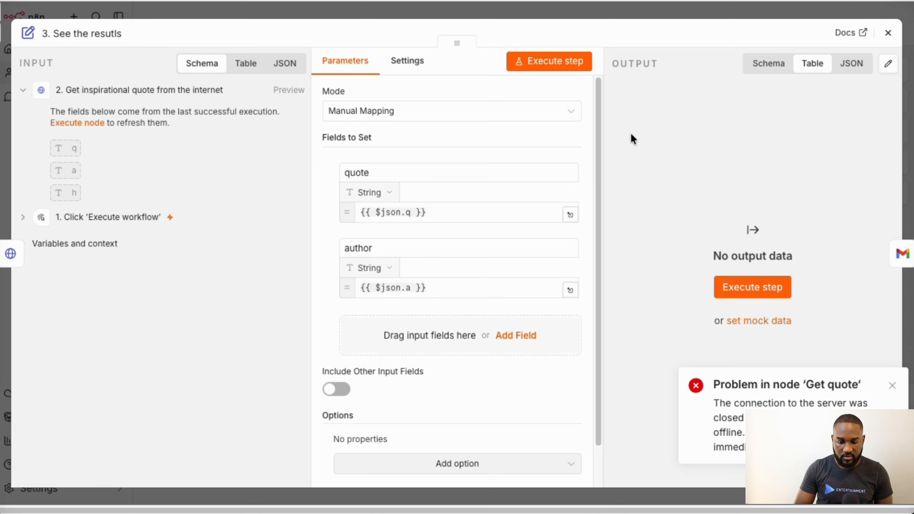
pyautogui.click(544, 16)
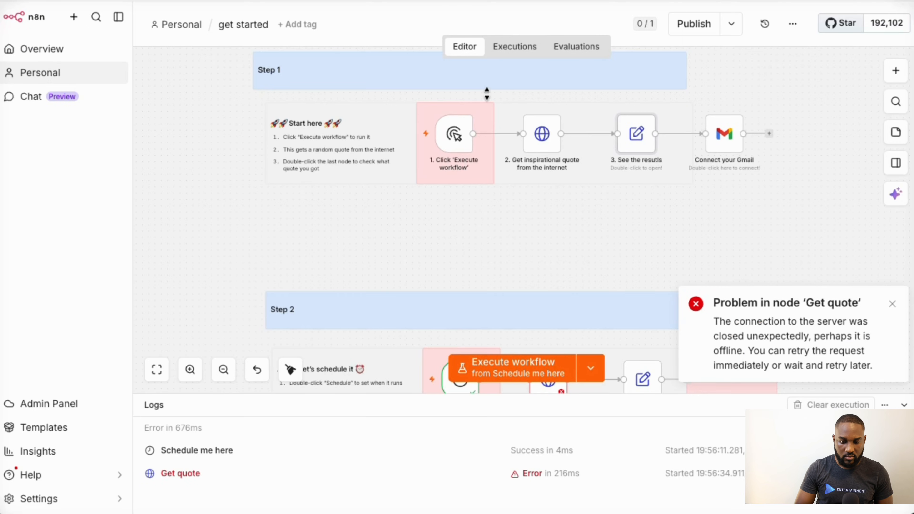
pyautogui.doubleClick(544, 135)
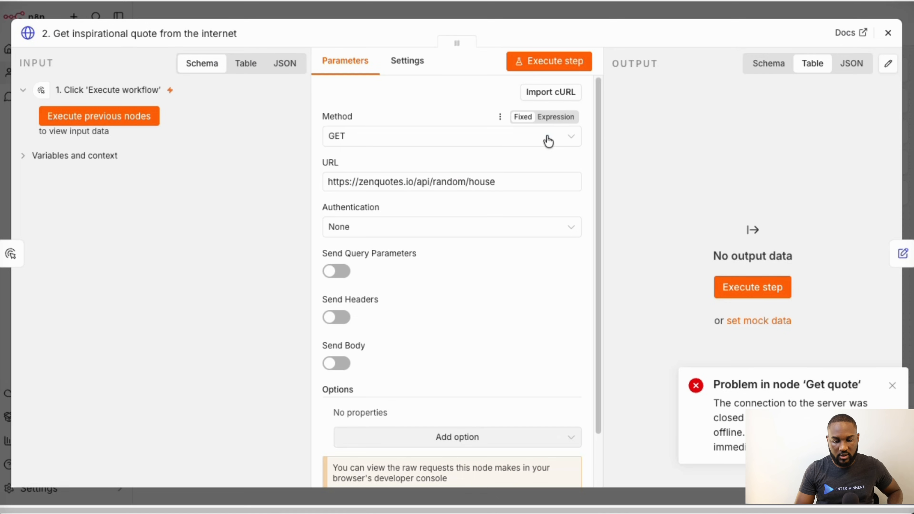
pyautogui.click(555, 62)
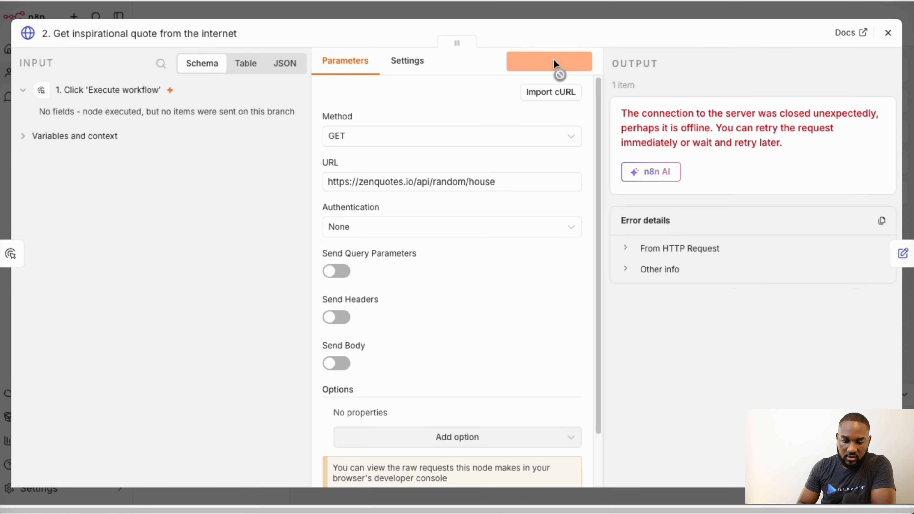
pyautogui.click(554, 63)
pyautogui.click(555, 64)
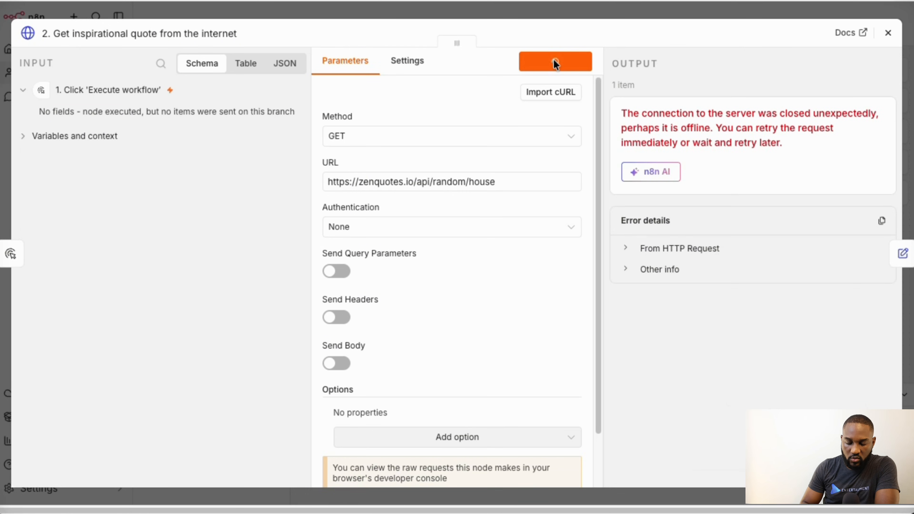
pyautogui.click(555, 65)
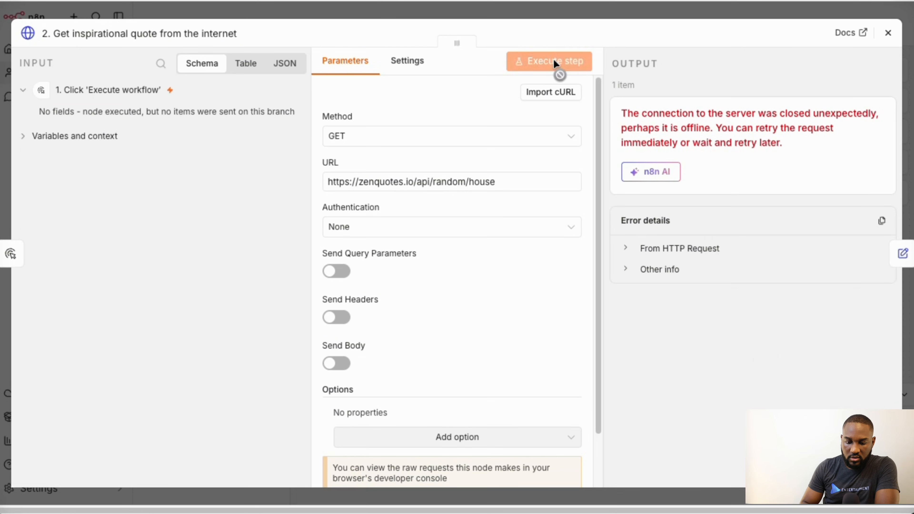
pyautogui.click(556, 64)
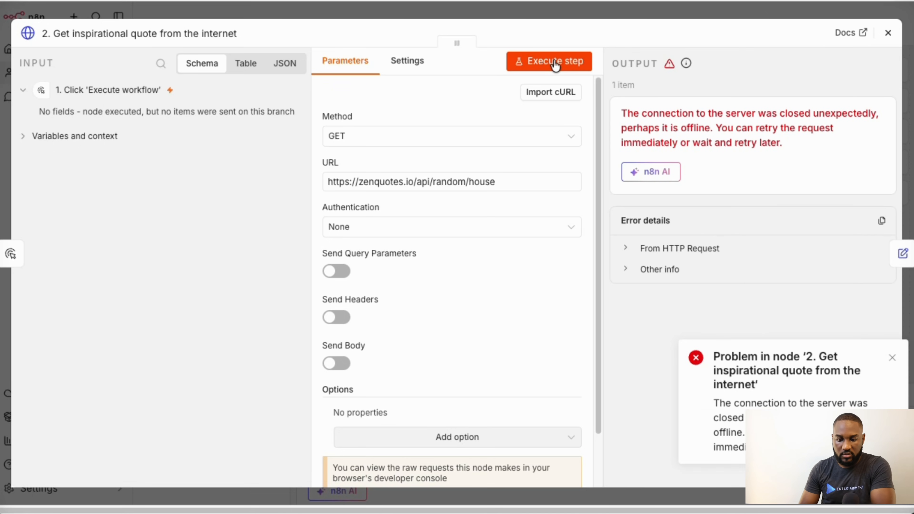
pyautogui.click(555, 65)
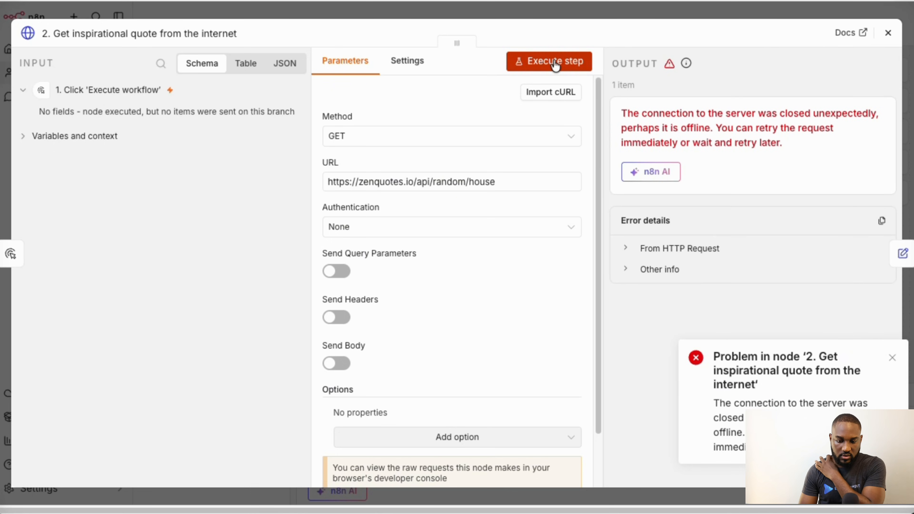
pyautogui.click(555, 65)
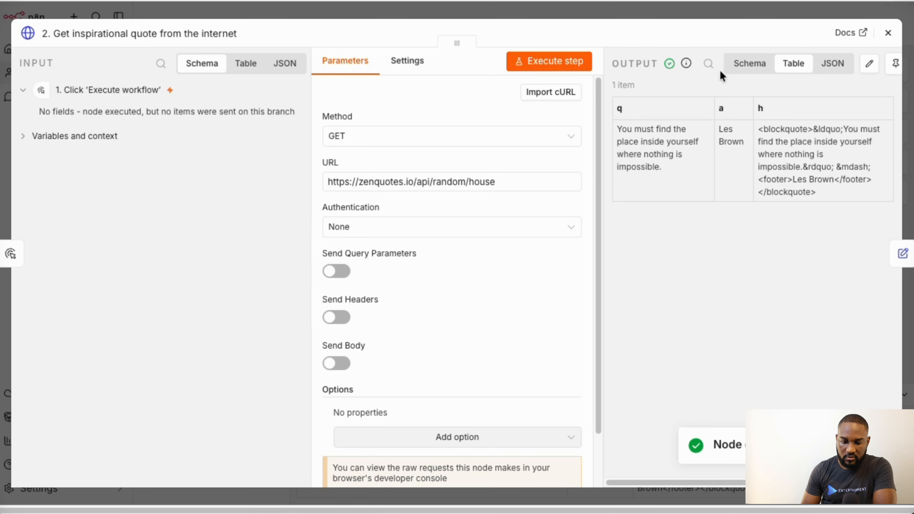
# - Run 'See the results' to map quote and author, then send the Daily quote email via Connect your Gmail
pyautogui.click(901, 253)
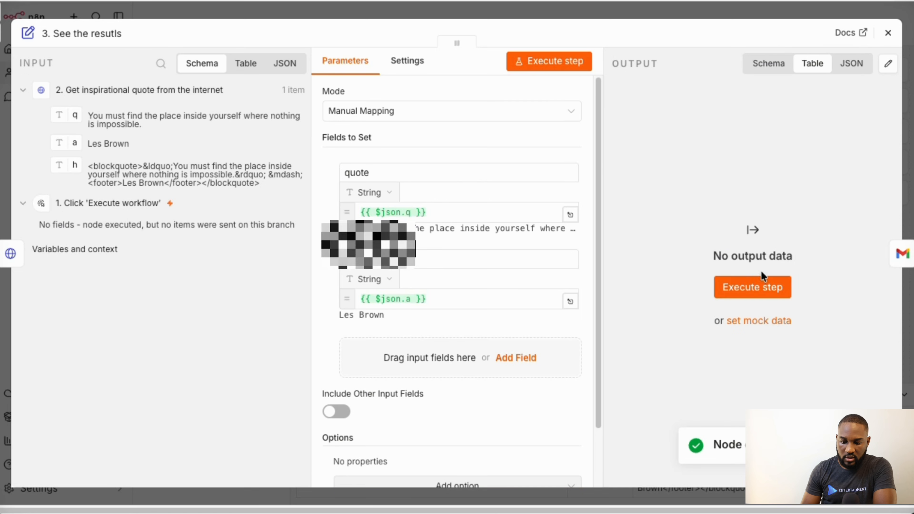
pyautogui.click(753, 286)
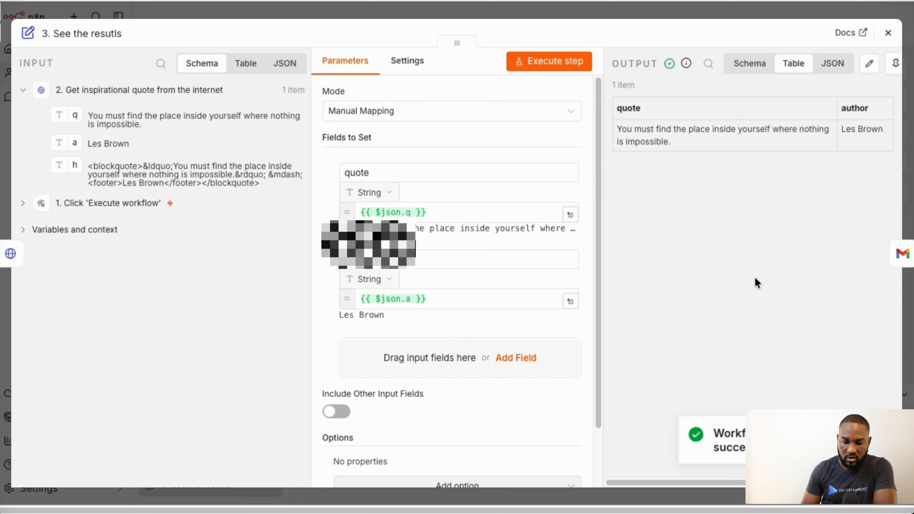
pyautogui.click(901, 253)
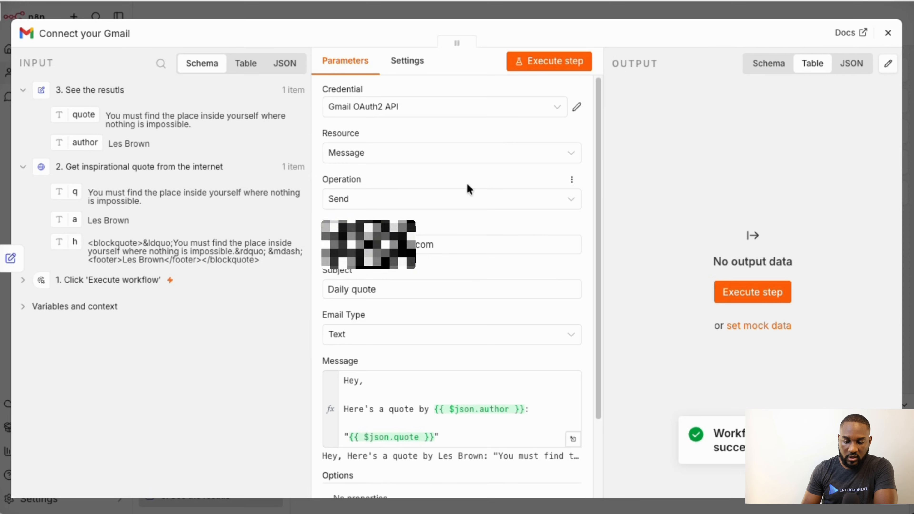
pyautogui.click(753, 293)
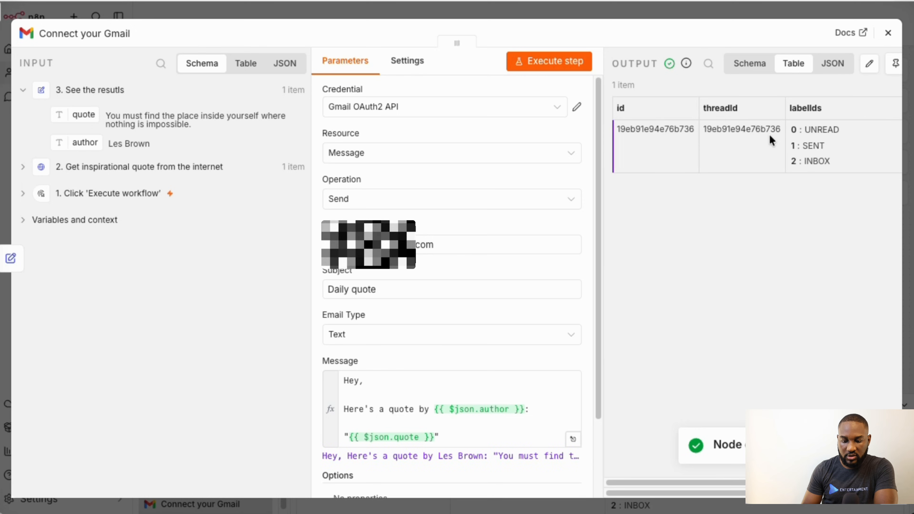
pyautogui.hscroll(3, 743, 140)
pyautogui.hscroll(-3, 743, 139)
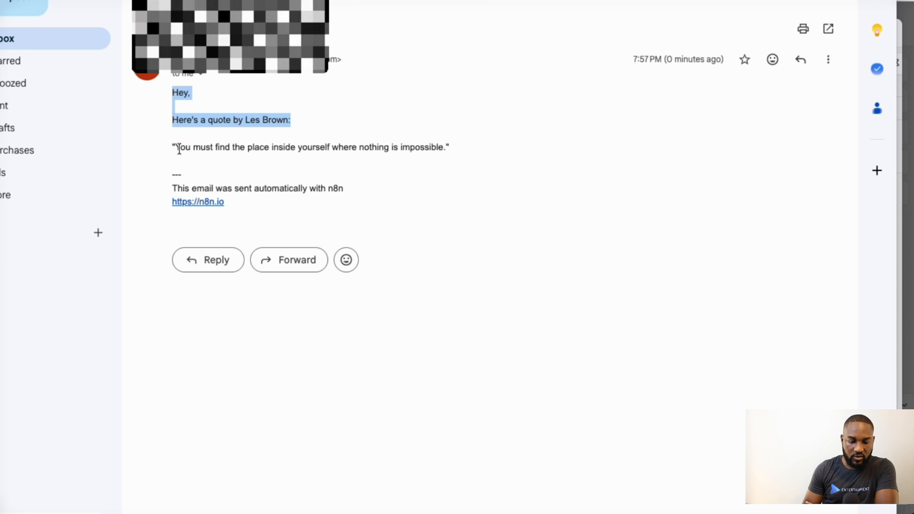
# - Highlight the Les Brown quote line in the received email to review it
pyautogui.moveTo(179, 148); pyautogui.dragTo(353, 148)
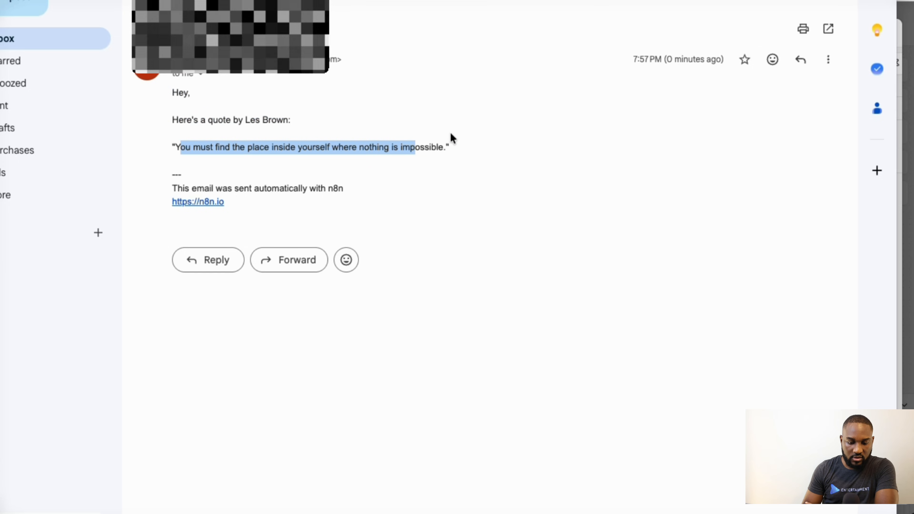
pyautogui.click(460, 149)
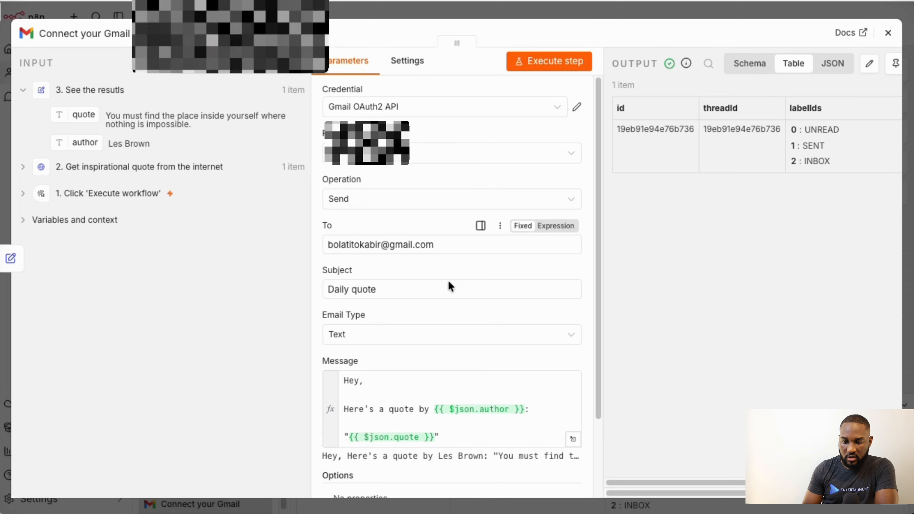
# - Append 'This is awesome project, i got to learn how to troubleshoot n8n workflow…' to the message, then send it
pyautogui.scroll(-3, 393, 327)
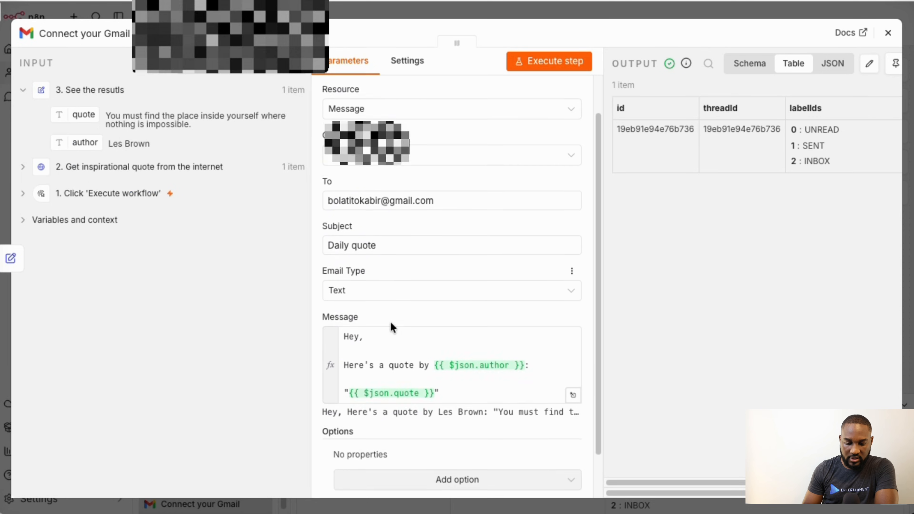
pyautogui.scroll(-1, 391, 323)
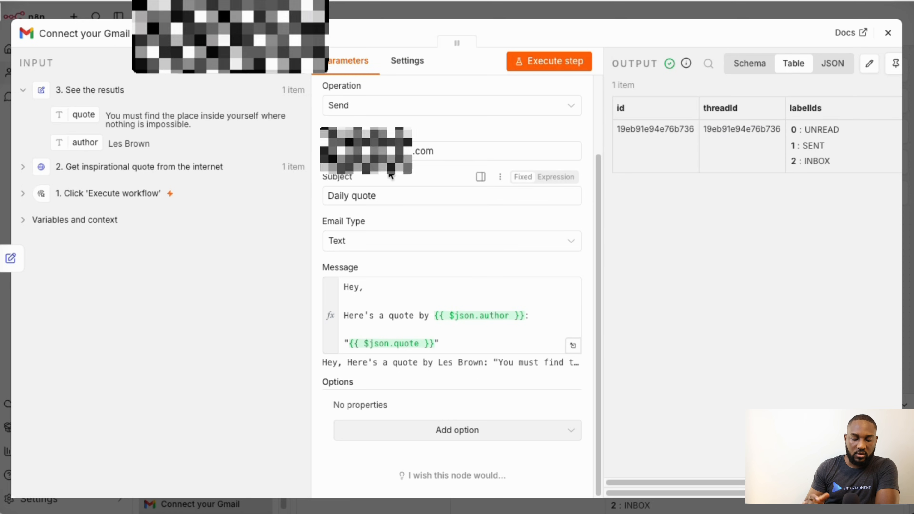
pyautogui.scroll(1, 443, 276)
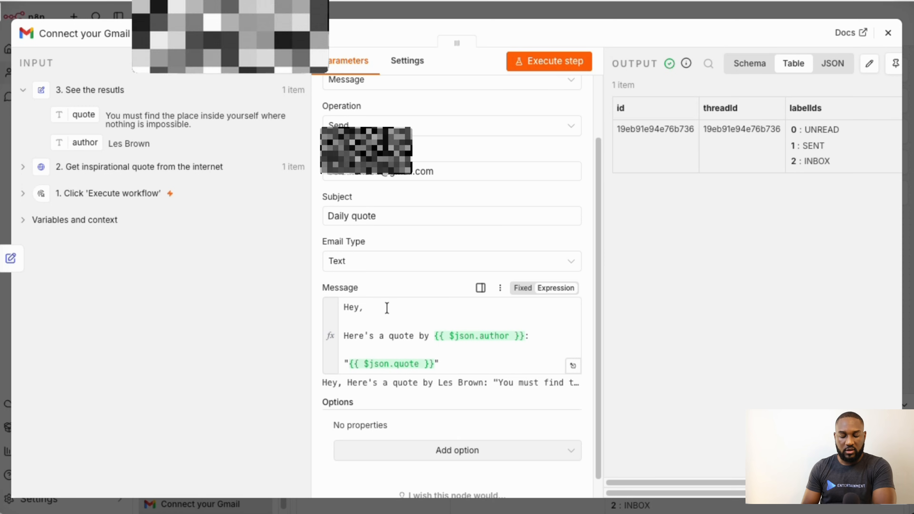
pyautogui.click(449, 361)
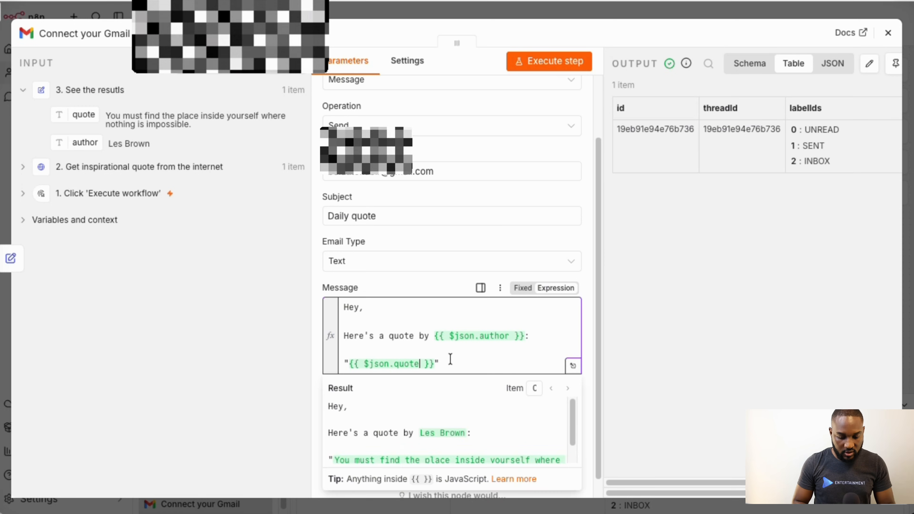
pyautogui.press('Return')
pyautogui.press('Return')
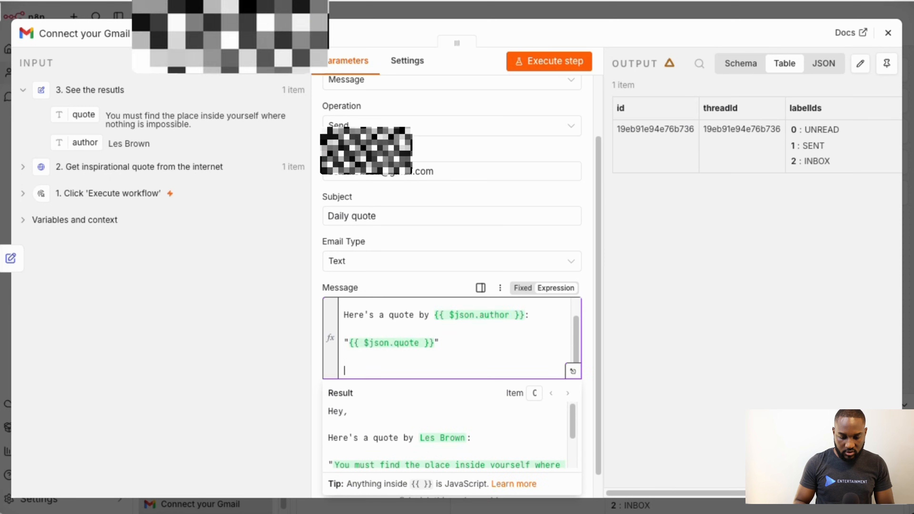
pyautogui.write('This his')
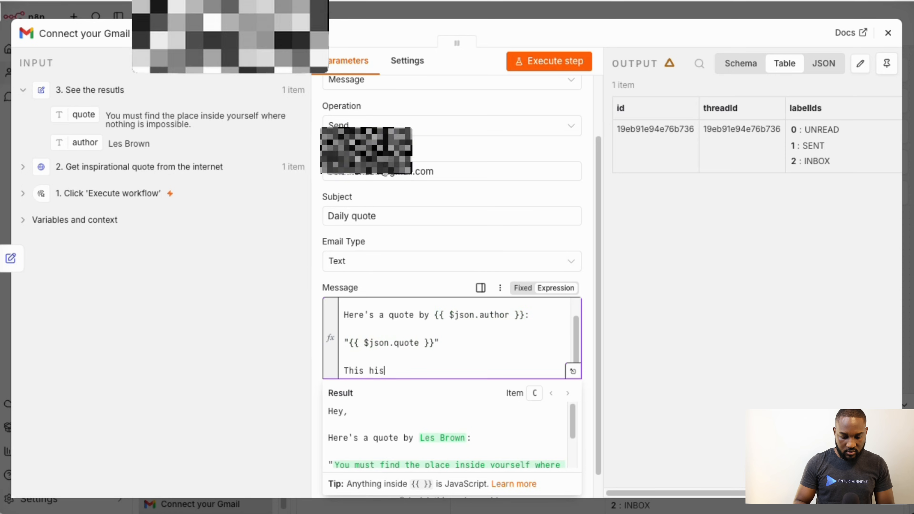
pyautogui.press('BackSpace')
pyautogui.press('BackSpace')
pyautogui.press('BackSpace')
pyautogui.press('BackSpace')
pyautogui.write('is a')
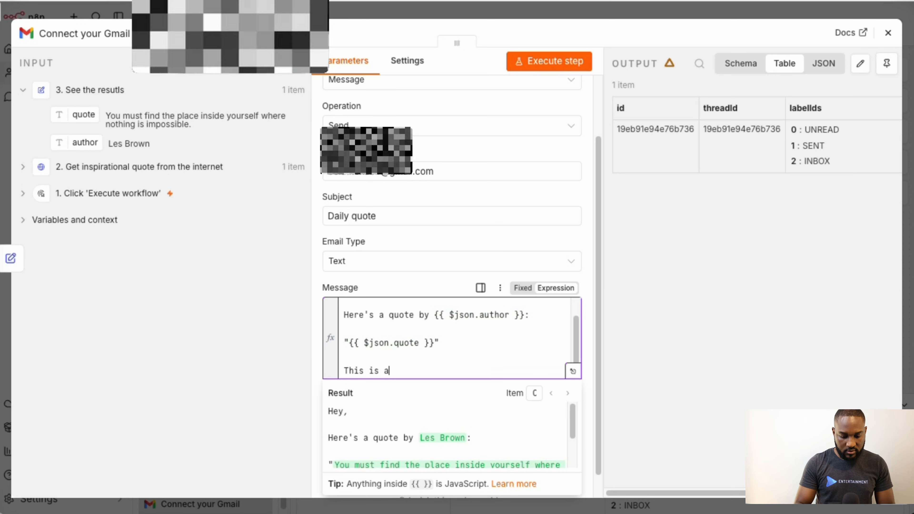
pyautogui.write('wesome proje')
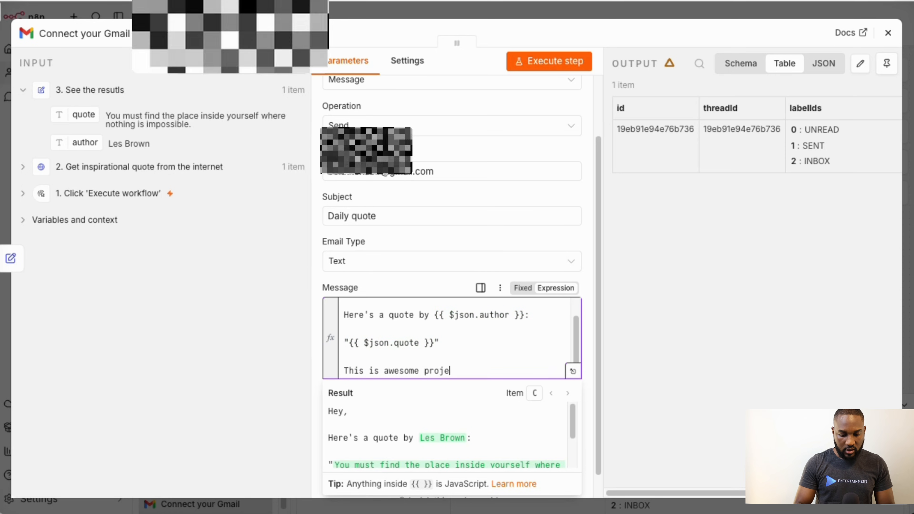
pyautogui.write('ct, i g')
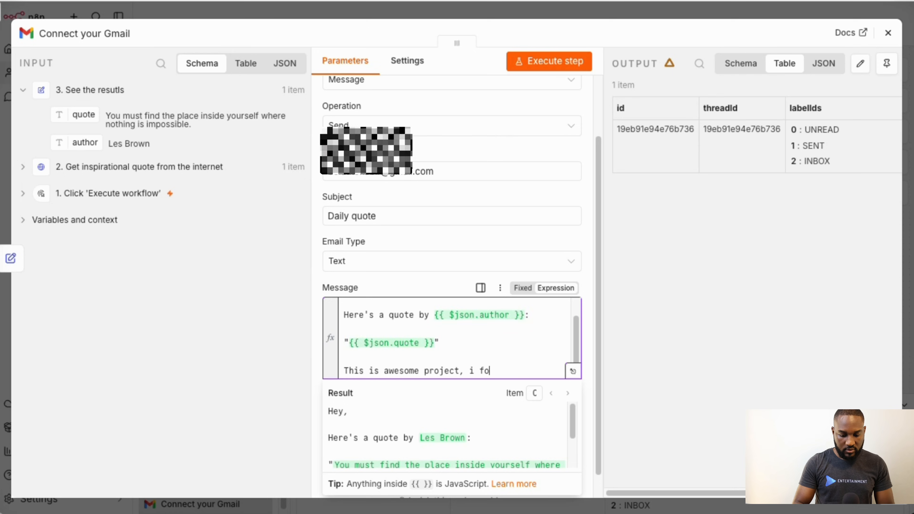
pyautogui.write('ot to le')
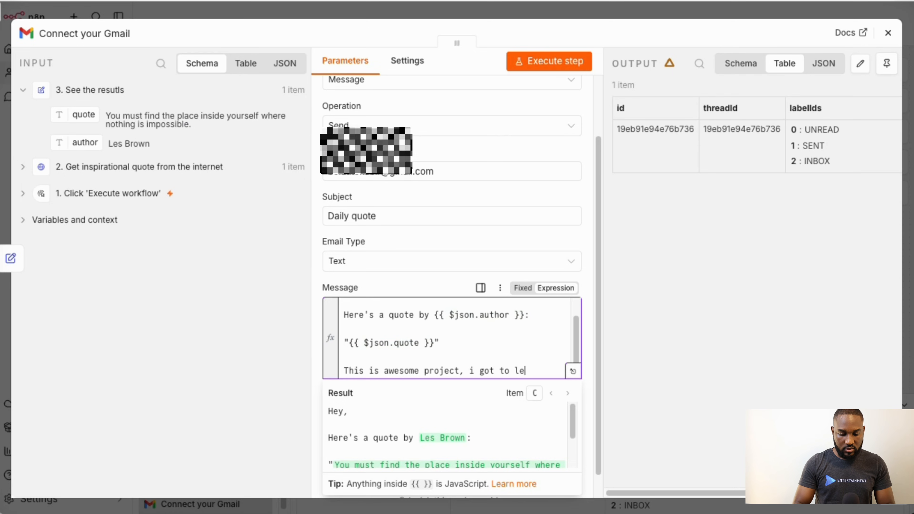
pyautogui.write('arn how')
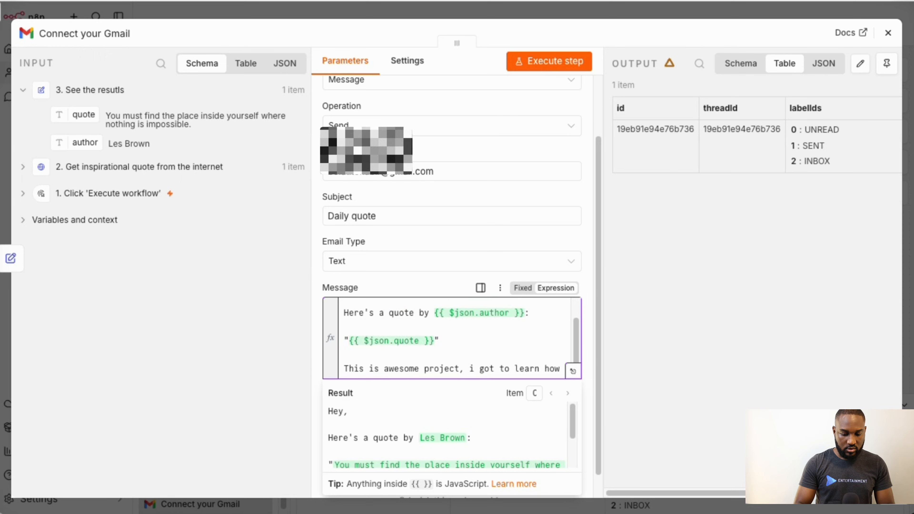
pyautogui.write(' to t rorube')
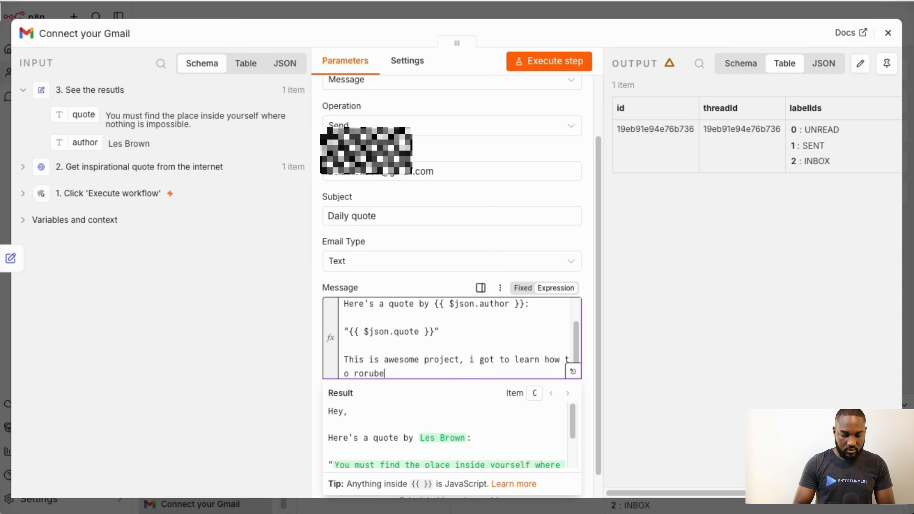
pyautogui.press('BackSpace')
pyautogui.press('BackSpace')
pyautogui.press('BackSpace')
pyautogui.press('BackSpace')
pyautogui.press('BackSpace')
pyautogui.press('BackSpace')
pyautogui.write('t')
pyautogui.write('e')
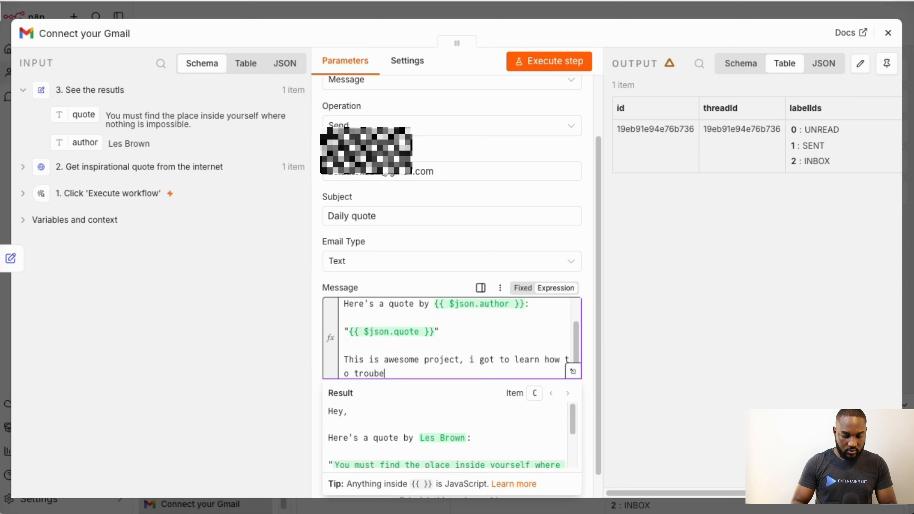
pyautogui.press('BackSpace')
pyautogui.write('leshoot ')
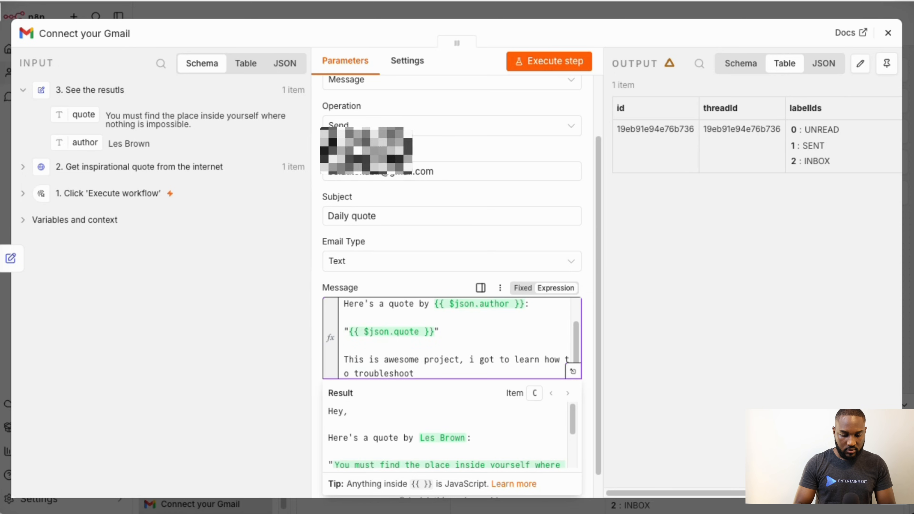
pyautogui.write('n8n workflo')
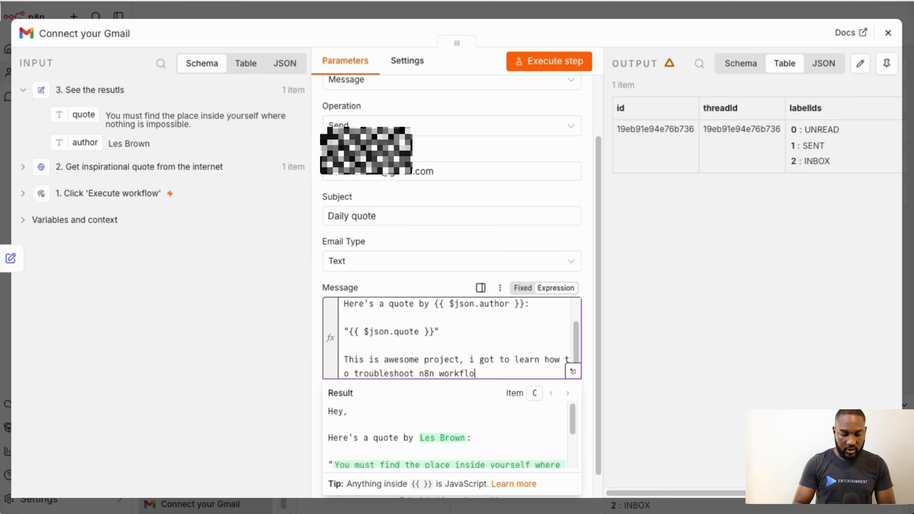
pyautogui.write('w, one st')
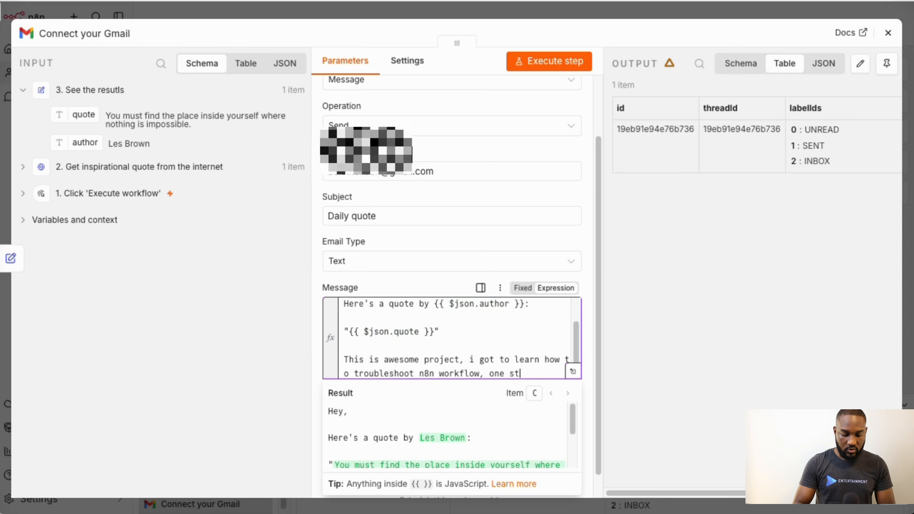
pyautogui.write('ep at a ')
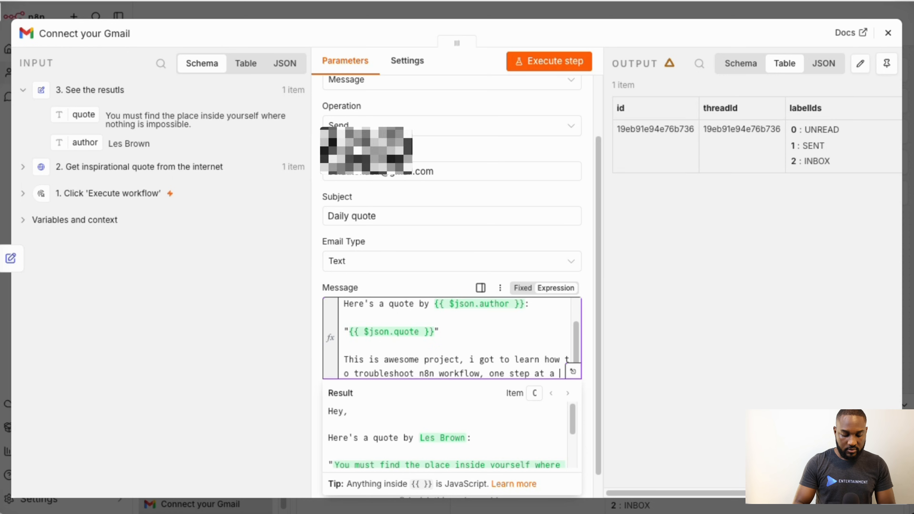
pyautogui.write('time using u')
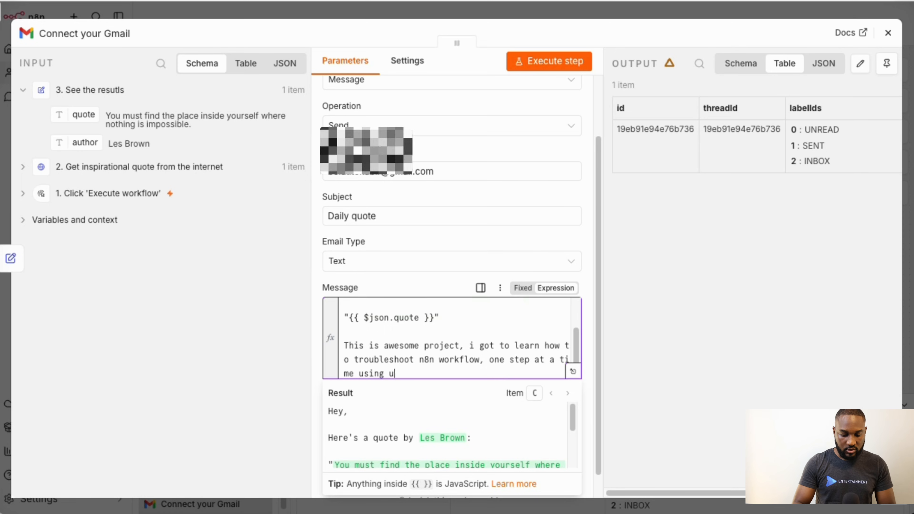
pyautogui.write('nreliable')
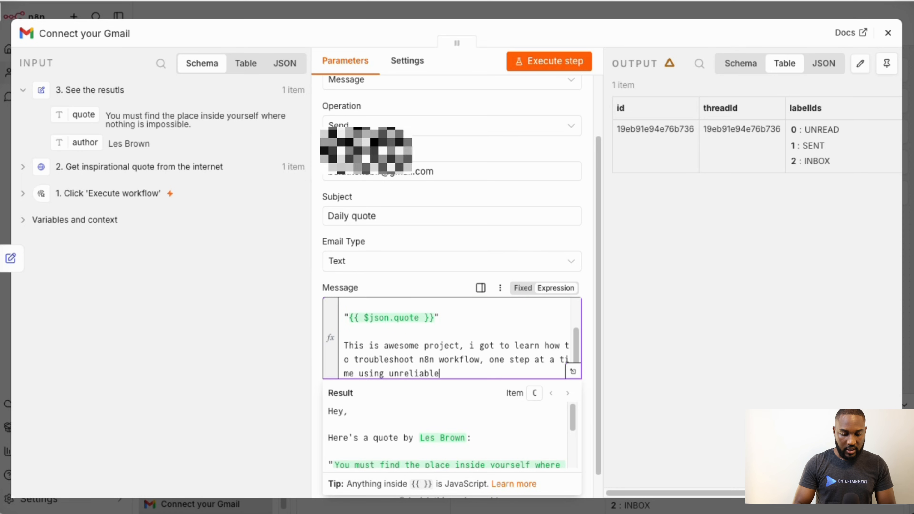
pyautogui.write(' API')
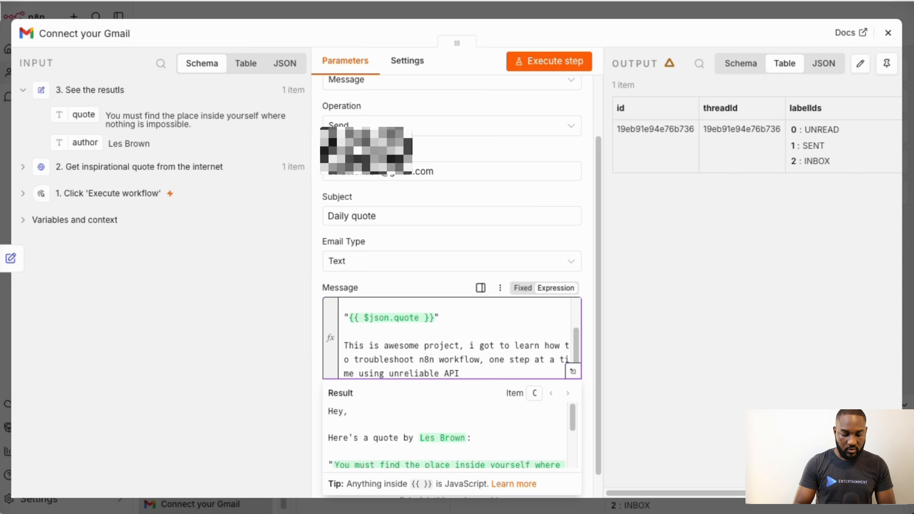
pyautogui.write(' endpoint')
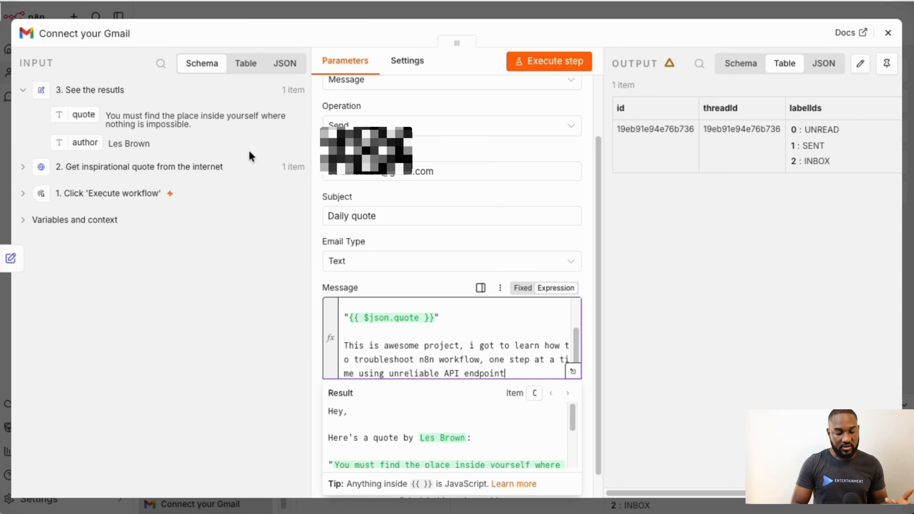
pyautogui.click(538, 62)
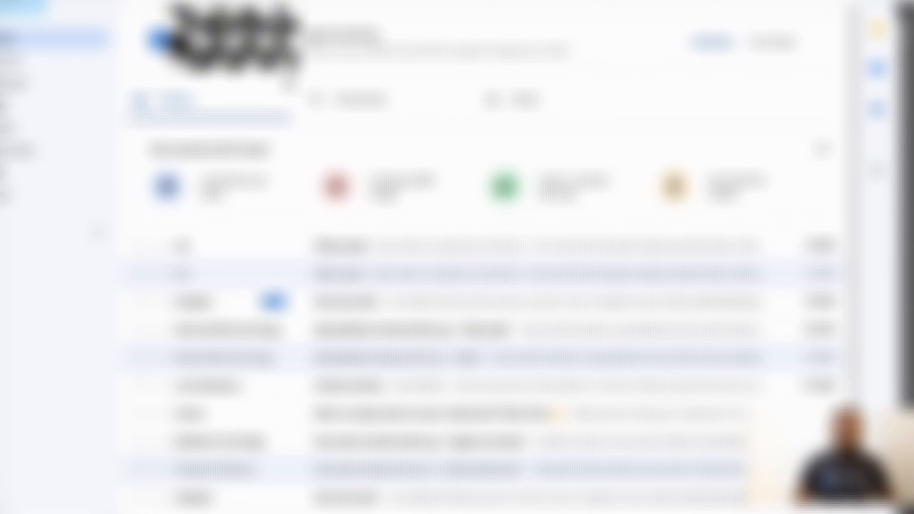
# - Open the newest quote email, highlight the added troubleshooting sentence, and check the 'to me' details
pyautogui.click(399, 252)
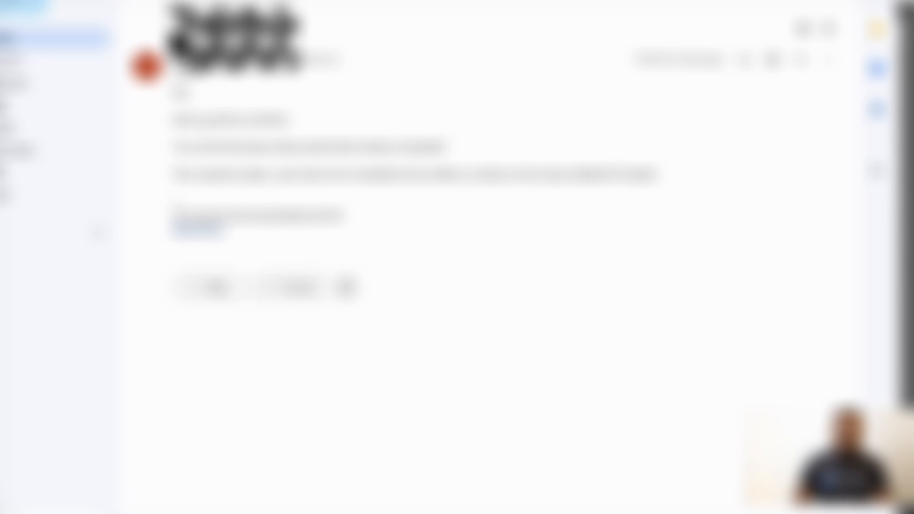
pyautogui.moveTo(176, 175); pyautogui.dragTo(382, 176)
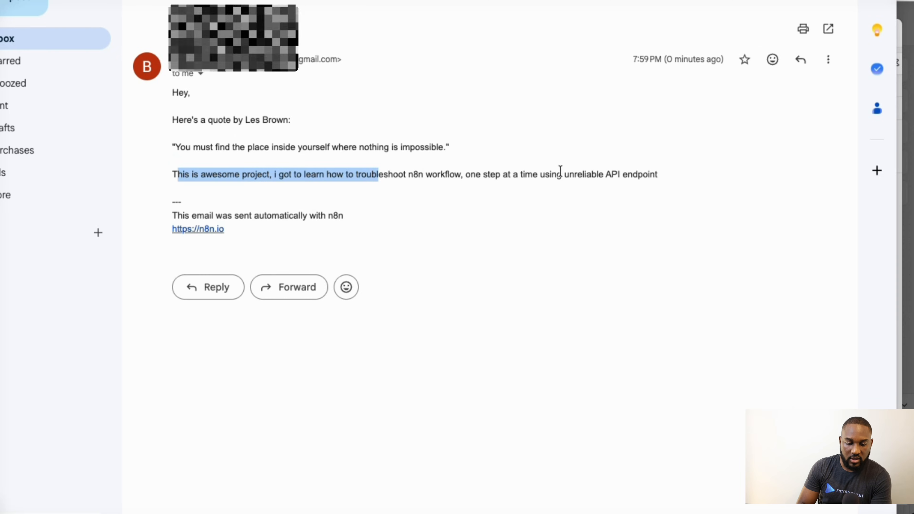
pyautogui.moveTo(657, 176); pyautogui.dragTo(180, 169)
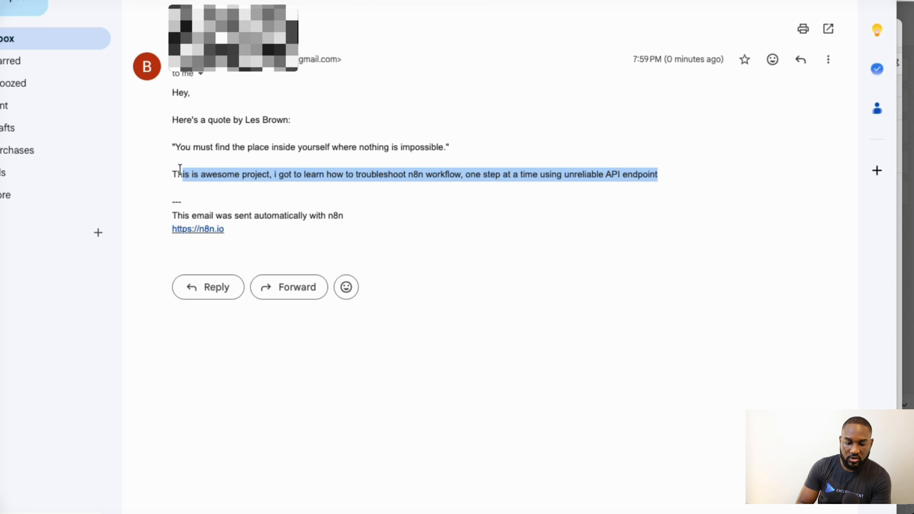
pyautogui.click(202, 75)
pyautogui.click(181, 136)
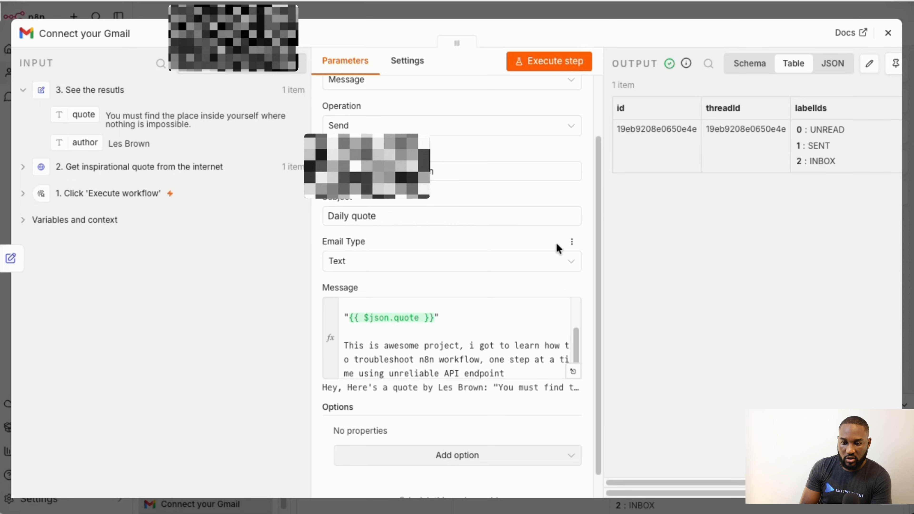
# - Close the Connect your Gmail node and scroll the canvas to see every Step 1 node succeeded
pyautogui.hscroll(2, 684, 190)
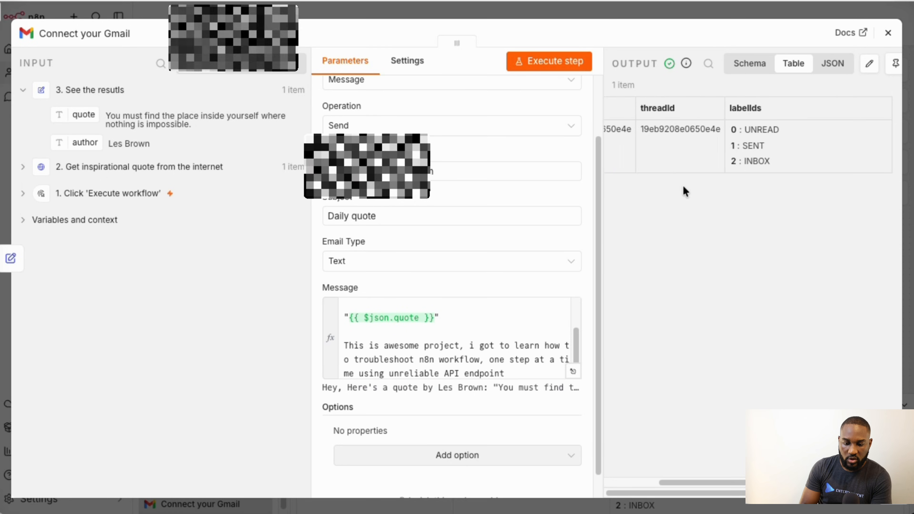
pyautogui.hscroll(-2, 684, 191)
pyautogui.click(888, 32)
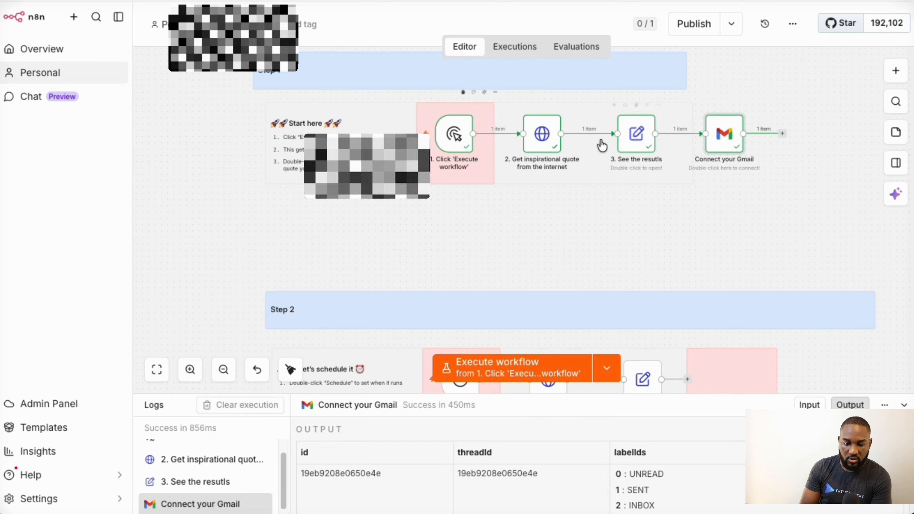
pyautogui.scroll(-5, 481, 146)
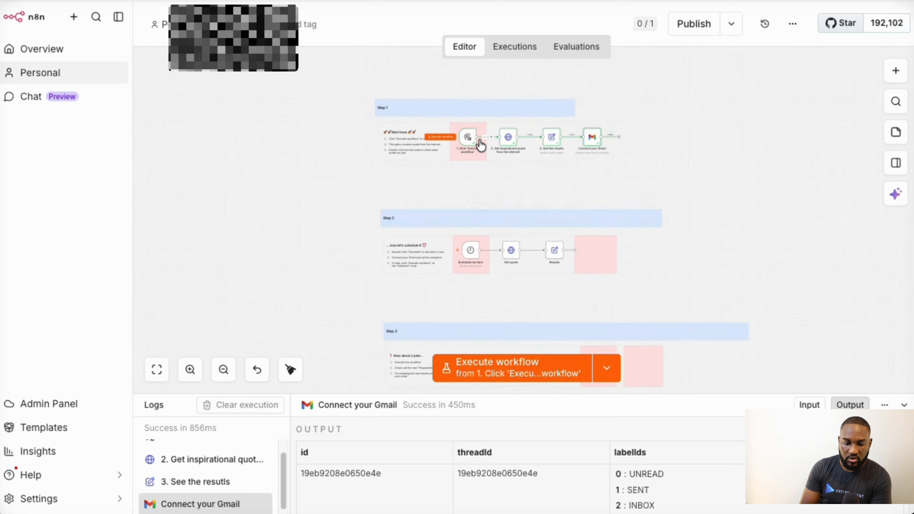
pyautogui.scroll(6, 481, 146)
pyautogui.scroll(3, 481, 146)
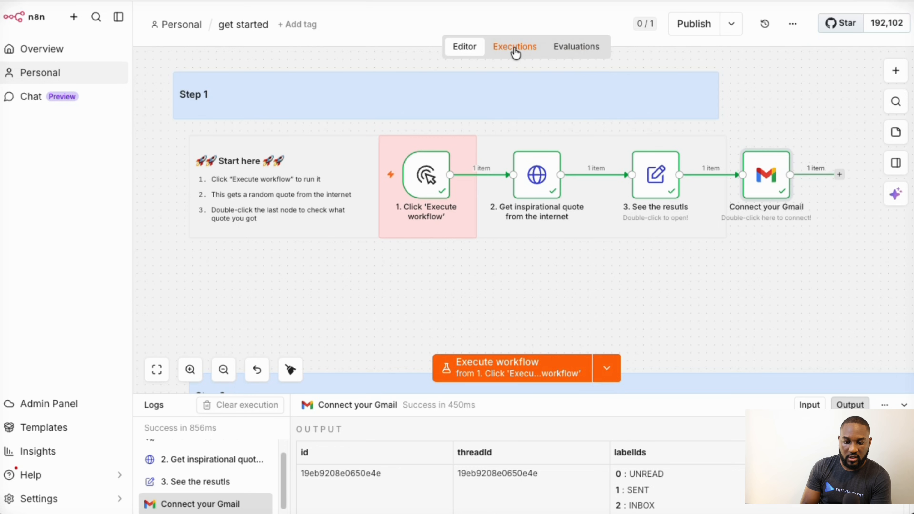
# - Open the Executions list and inspect the 19:57:15, 19:57:16 and 19:57:12 runs
pyautogui.click(515, 53)
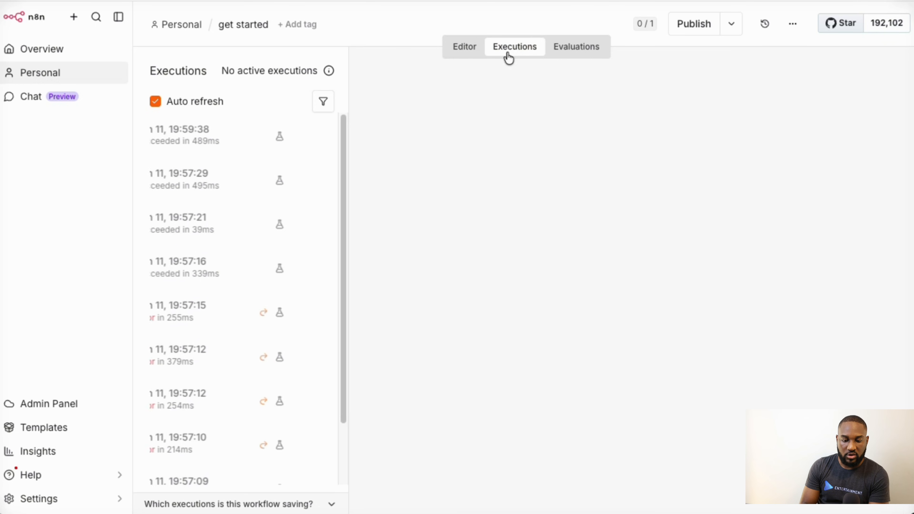
pyautogui.scroll(-1, 206, 346)
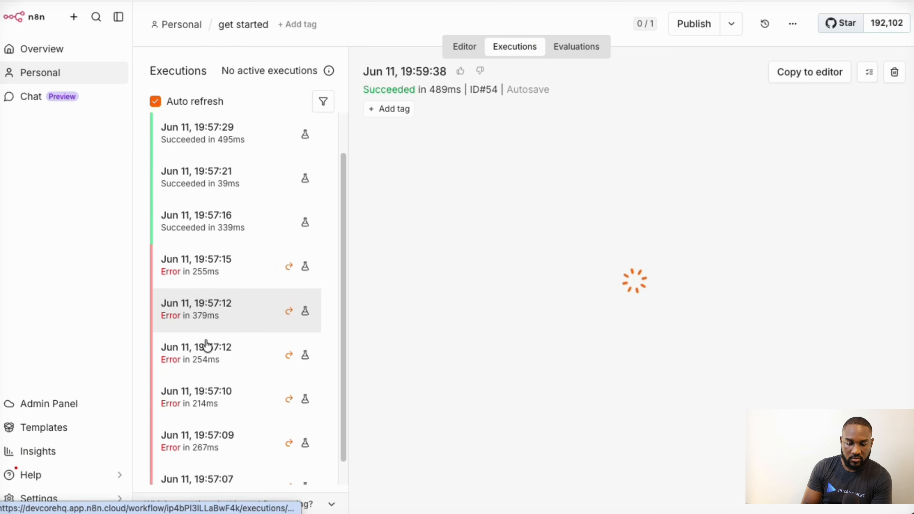
pyautogui.click(215, 277)
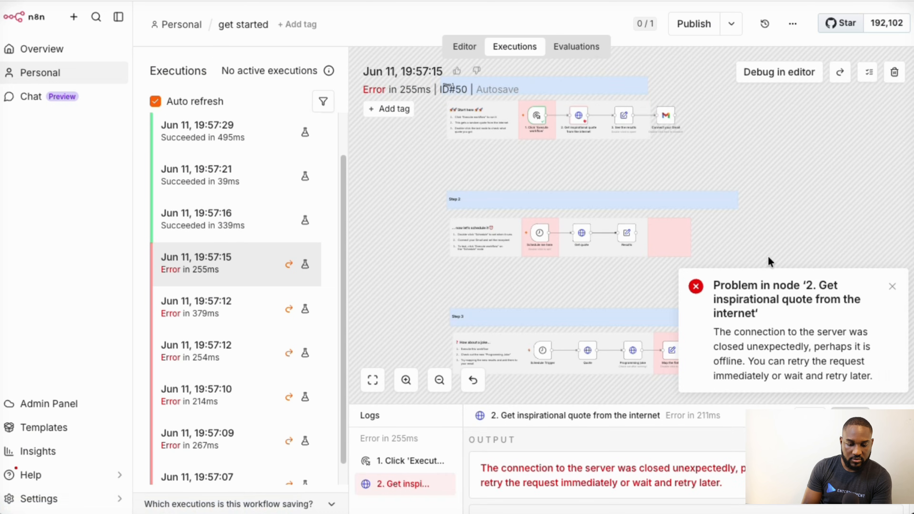
pyautogui.click(240, 226)
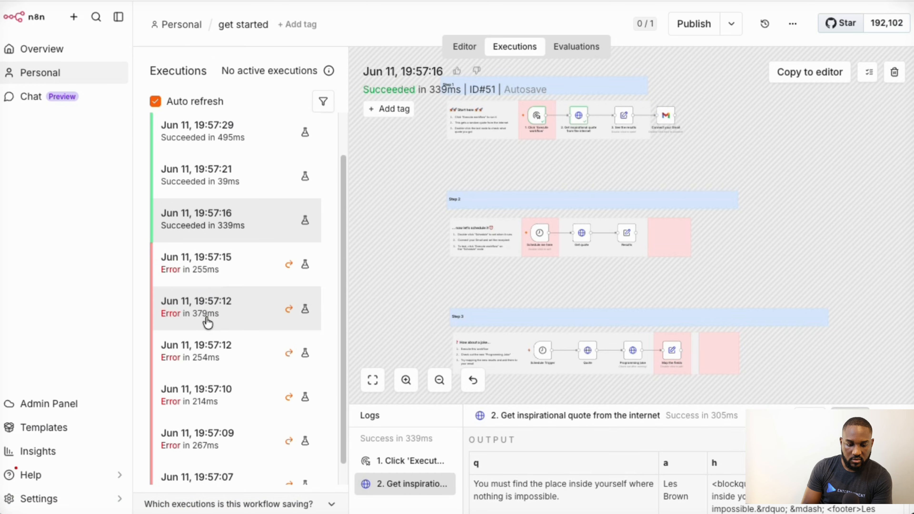
pyautogui.click(205, 321)
# - Tag the failed 19:57:12 run with a new 'this isbad' tag
pyautogui.click(389, 109)
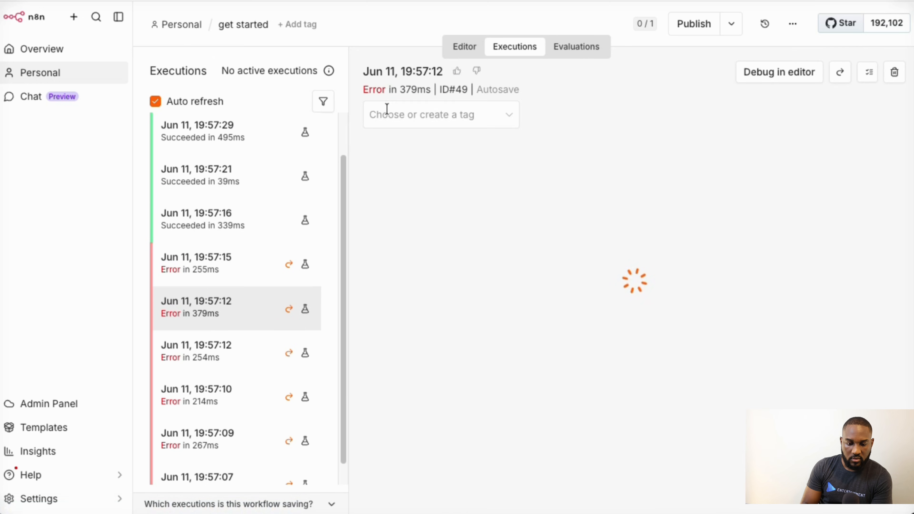
pyautogui.click(394, 114)
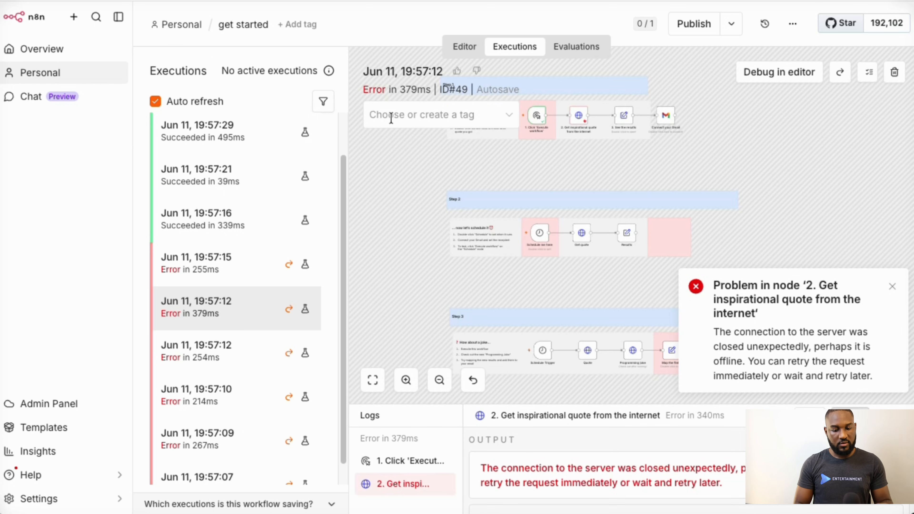
pyautogui.write('this isb')
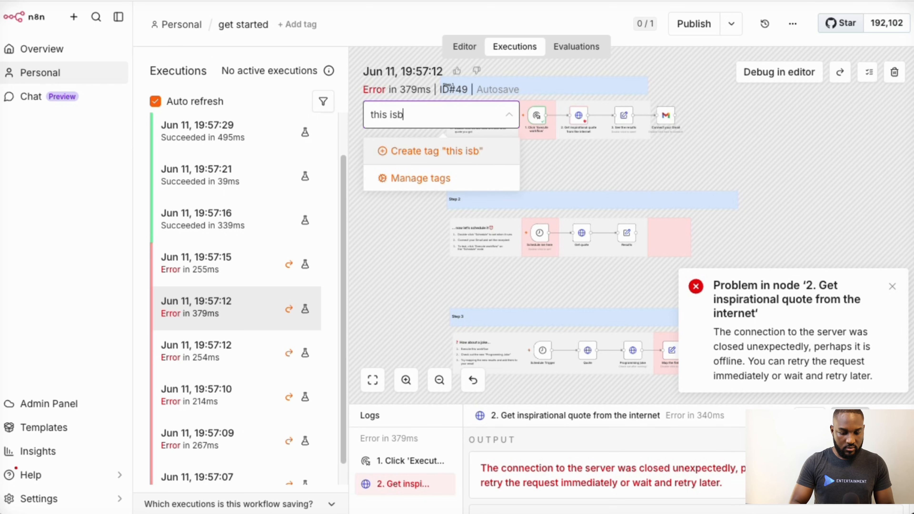
pyautogui.write('ad')
pyautogui.press('Return')
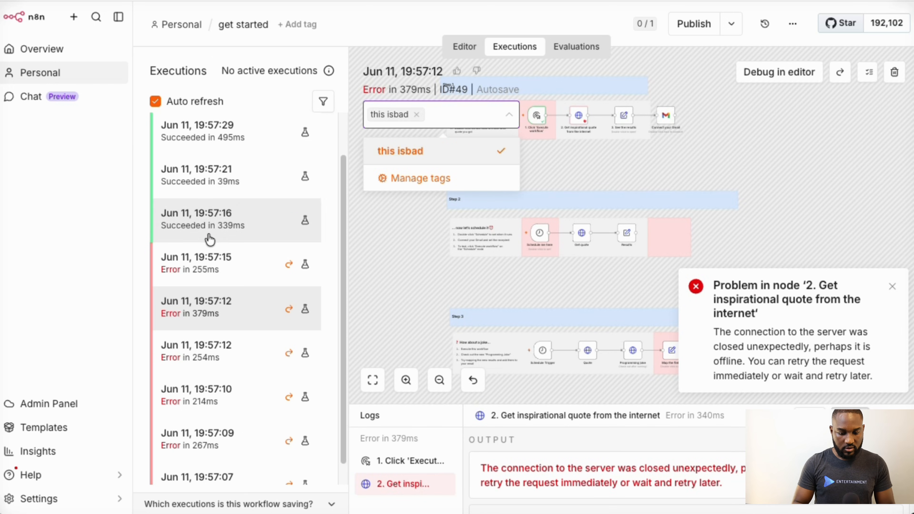
# - Tag the failed 19:57:15 run with a new 'this is a mistake' tag
pyautogui.click(213, 258)
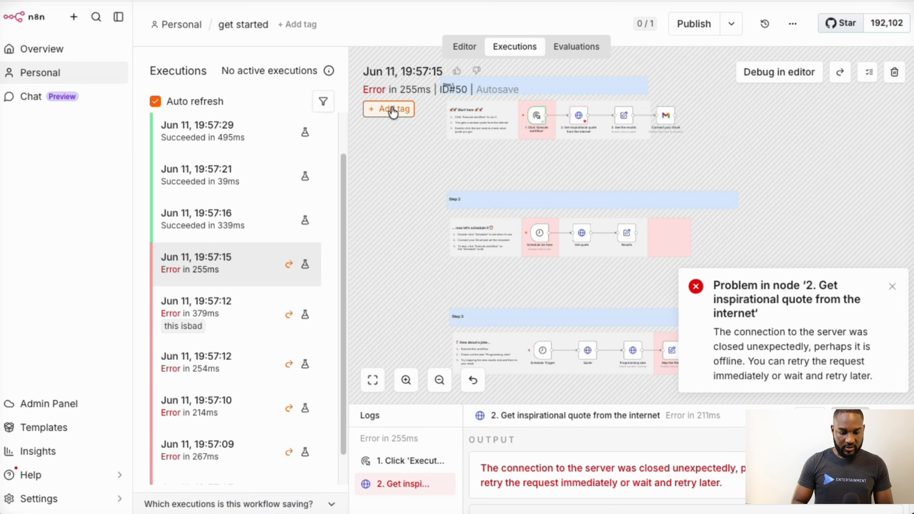
pyautogui.click(393, 110)
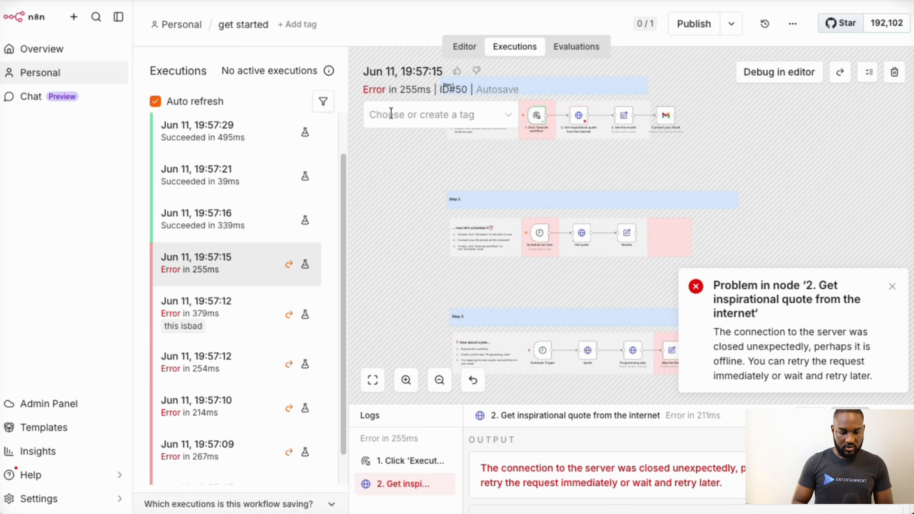
pyautogui.write('this i')
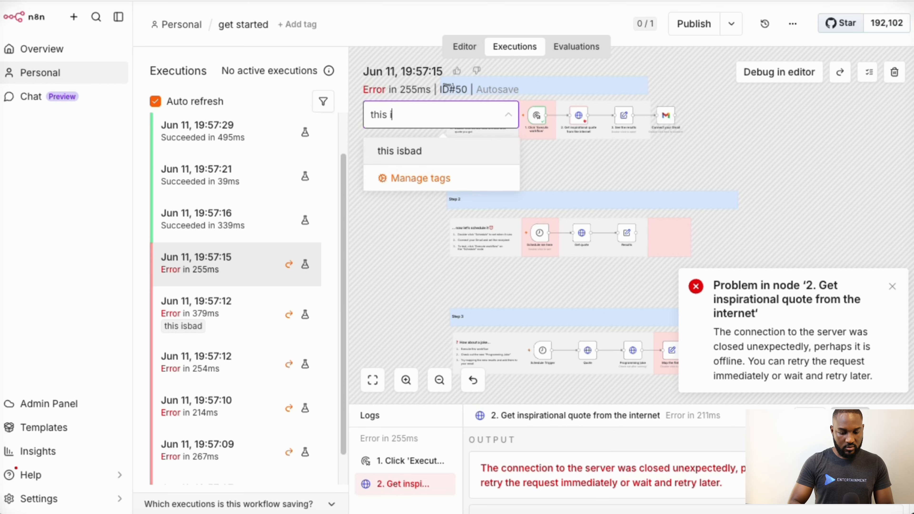
pyautogui.write('s ')
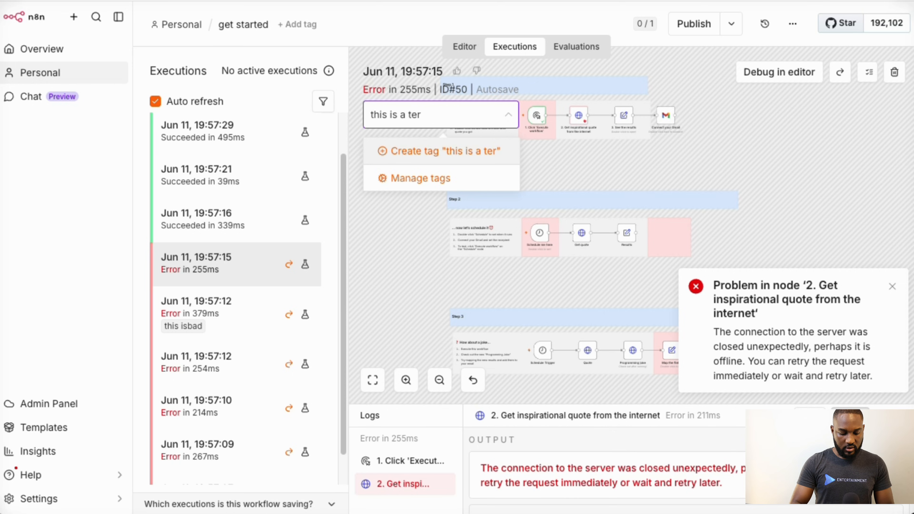
pyautogui.write('a ter')
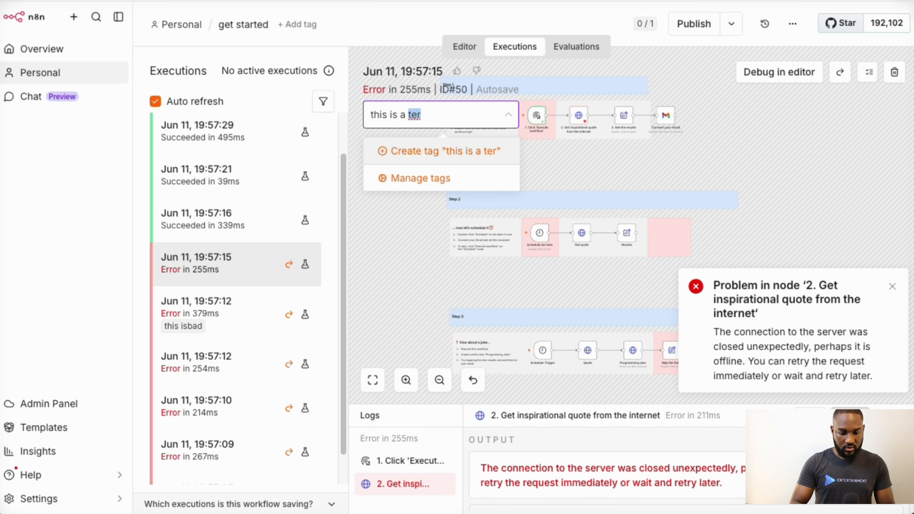
pyautogui.press('BackSpace')
pyautogui.press('BackSpace')
pyautogui.press('BackSpace')
pyautogui.write('mistake')
pyautogui.press('Return')
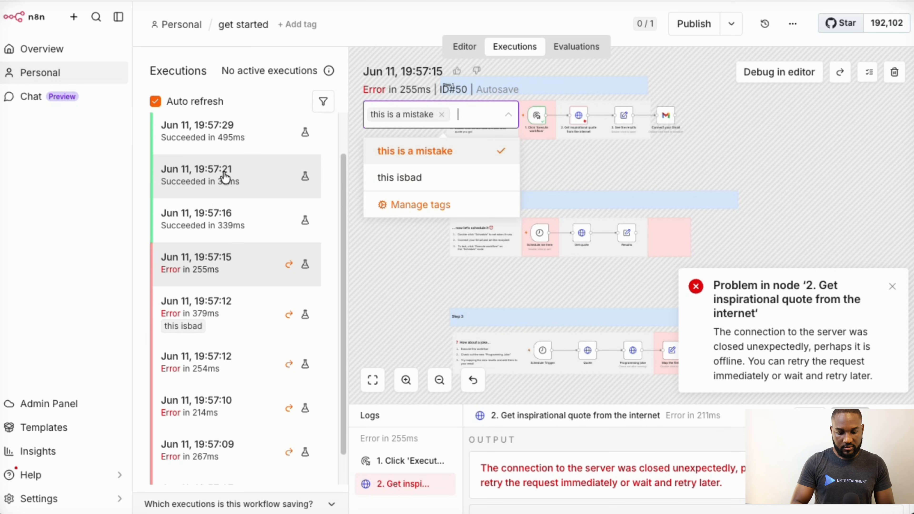
pyautogui.click(241, 226)
# - Tag the successful 19:57:16 run with 'this is fixed' and 'done'
pyautogui.click(394, 118)
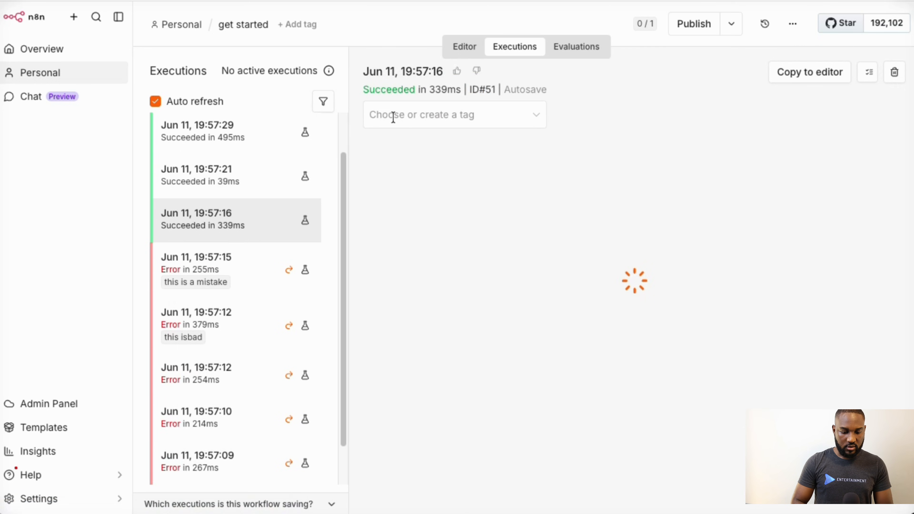
pyautogui.click(391, 109)
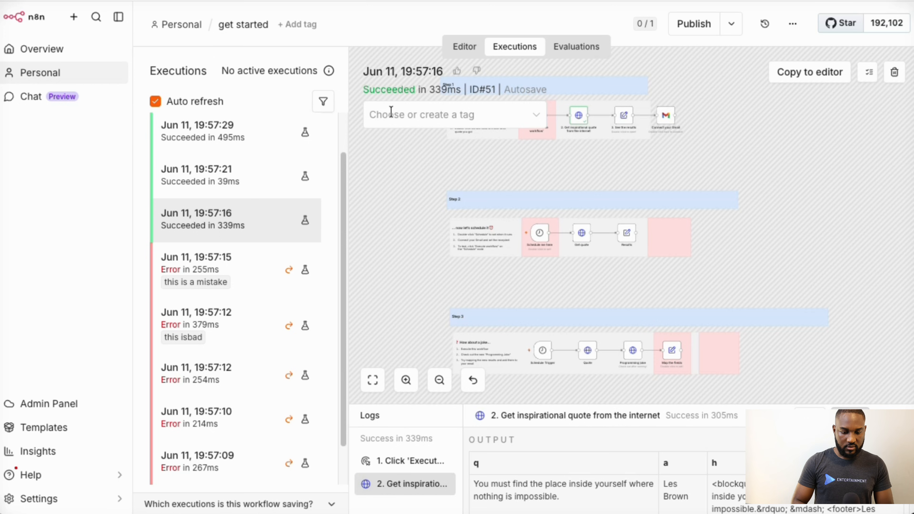
pyautogui.write('thi')
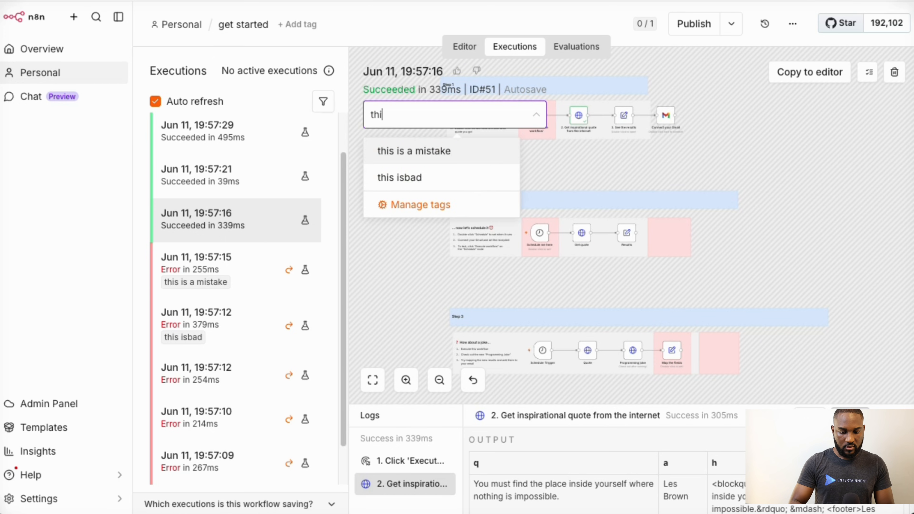
pyautogui.write('s is fi')
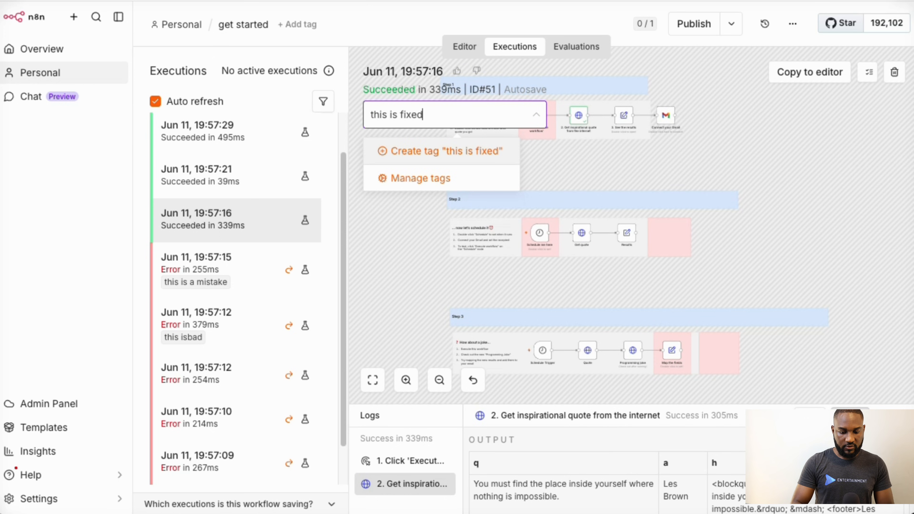
pyautogui.write('xed')
pyautogui.press('Return')
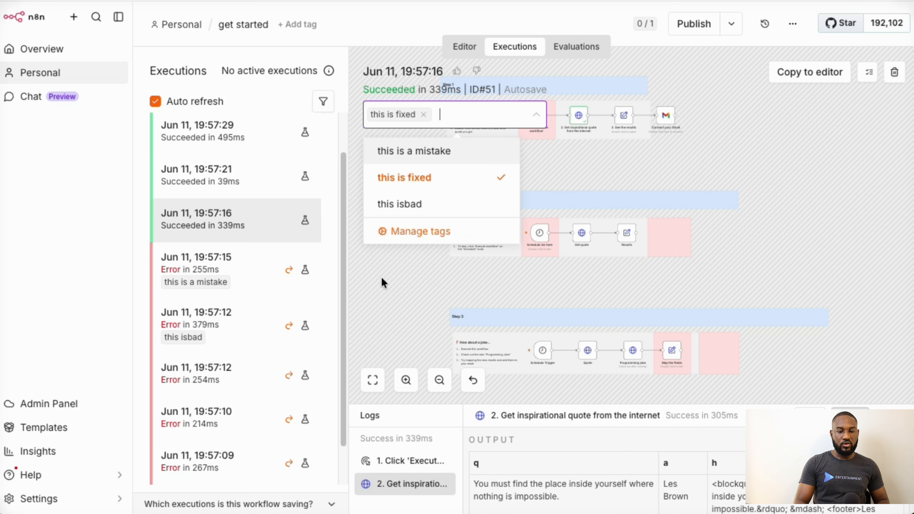
pyautogui.write('done')
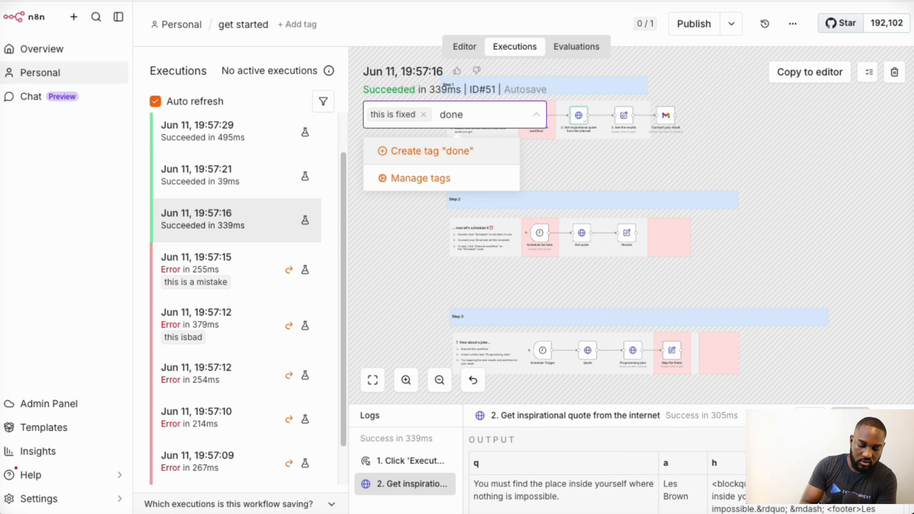
pyautogui.press('Return')
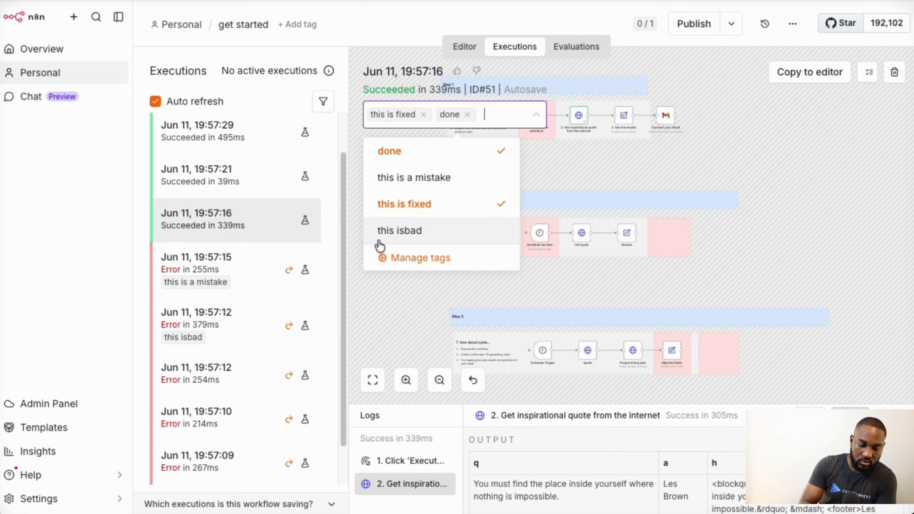
pyautogui.click(367, 331)
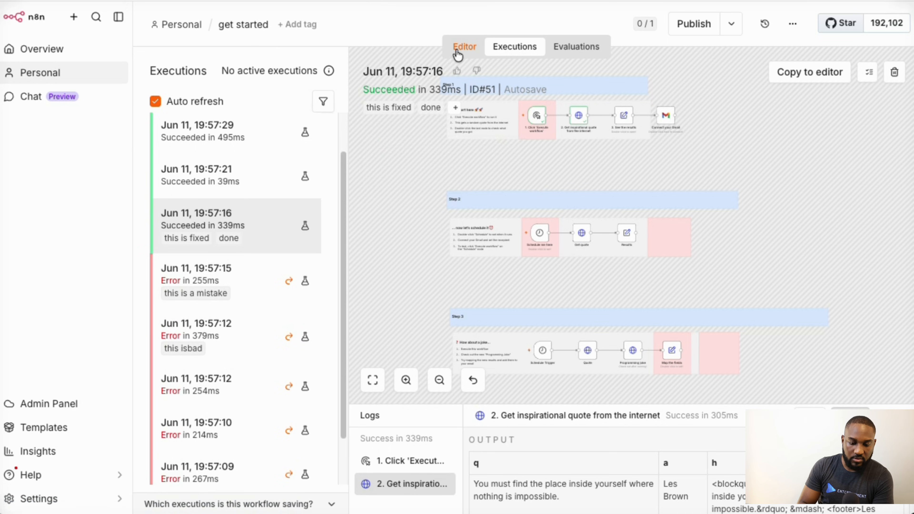
# - Switch to the workflow editor canvas and back to the executions list
pyautogui.click(457, 54)
pyautogui.click(505, 54)
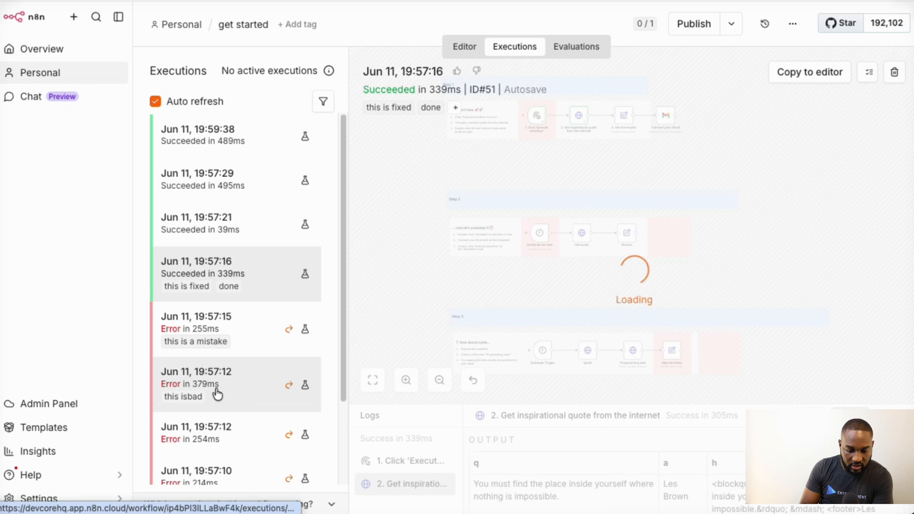
pyautogui.scroll(-5, 228, 394)
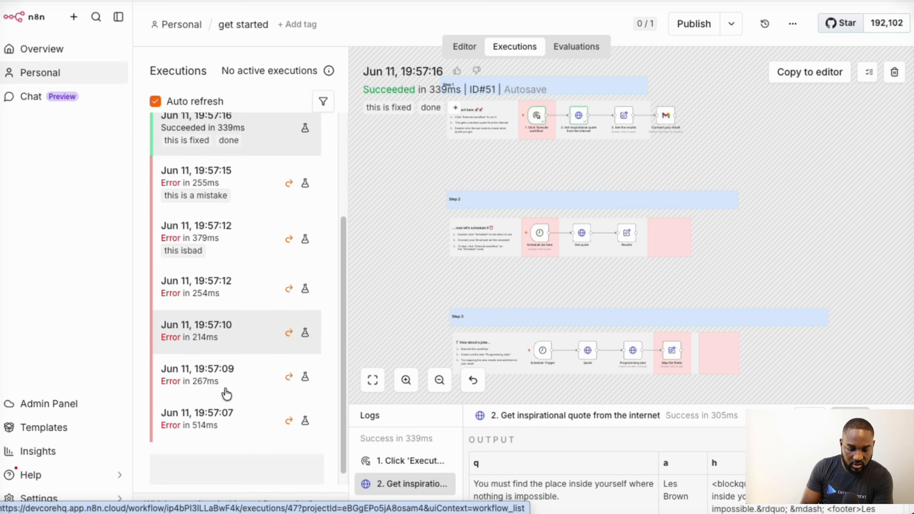
# - Tag the failed 19:57:09 run with 'The API endpoint failed' and 'Error'
pyautogui.click(221, 370)
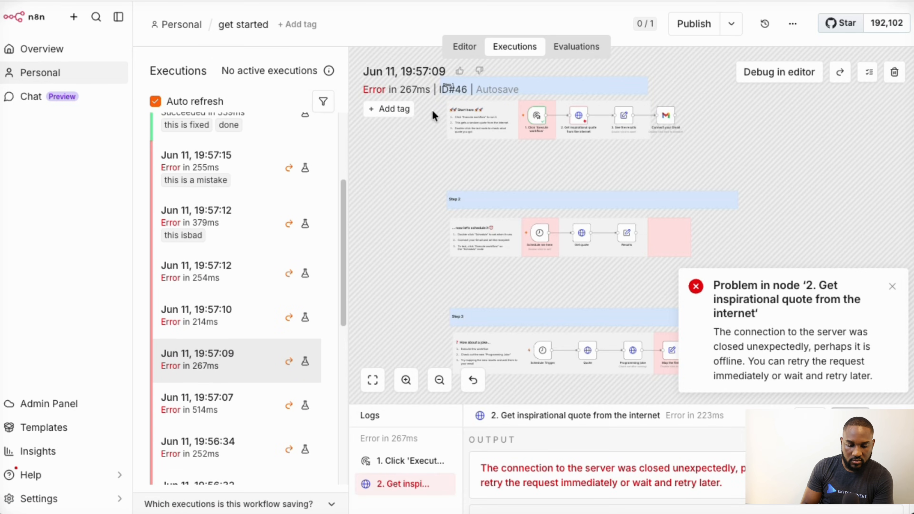
pyautogui.click(395, 112)
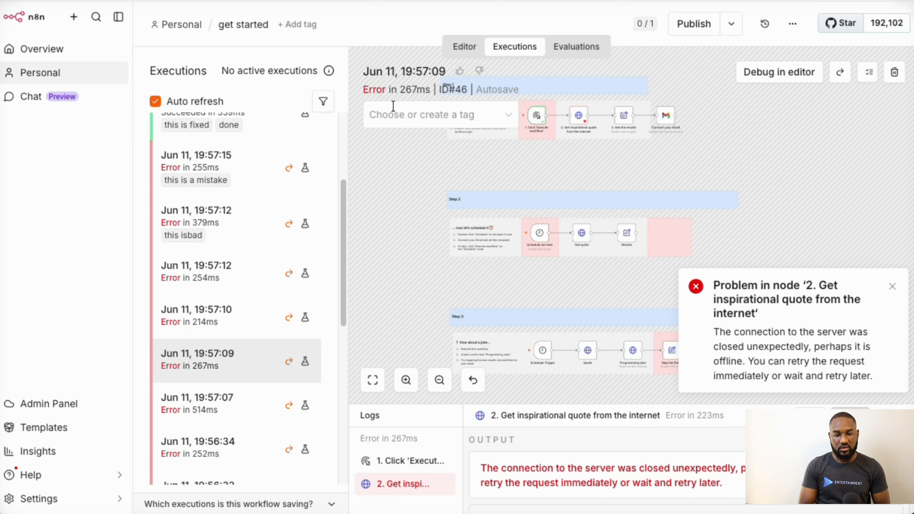
pyautogui.write('The A')
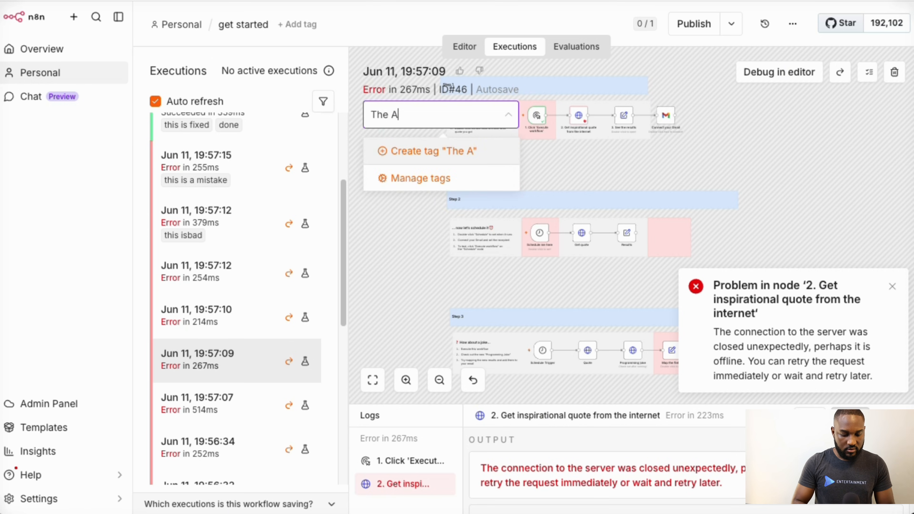
pyautogui.write('PI endp')
pyautogui.press('BackSpace')
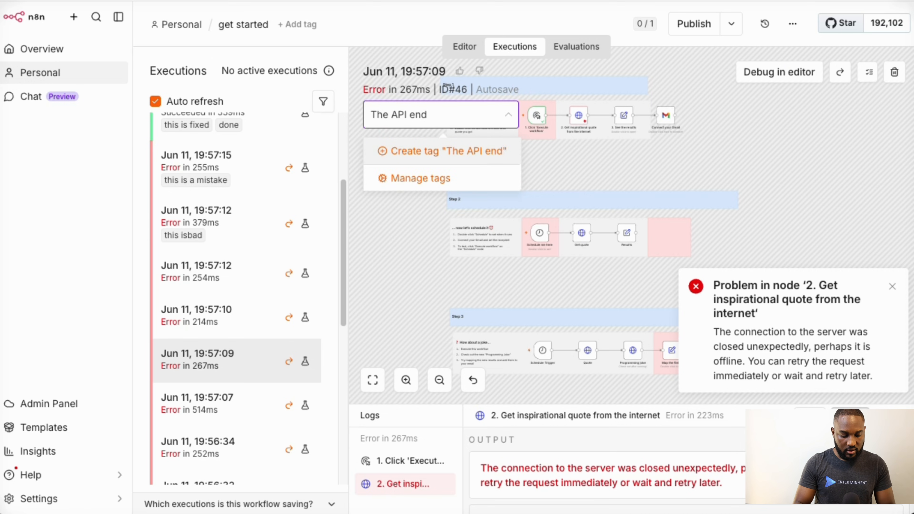
pyautogui.write('point failed')
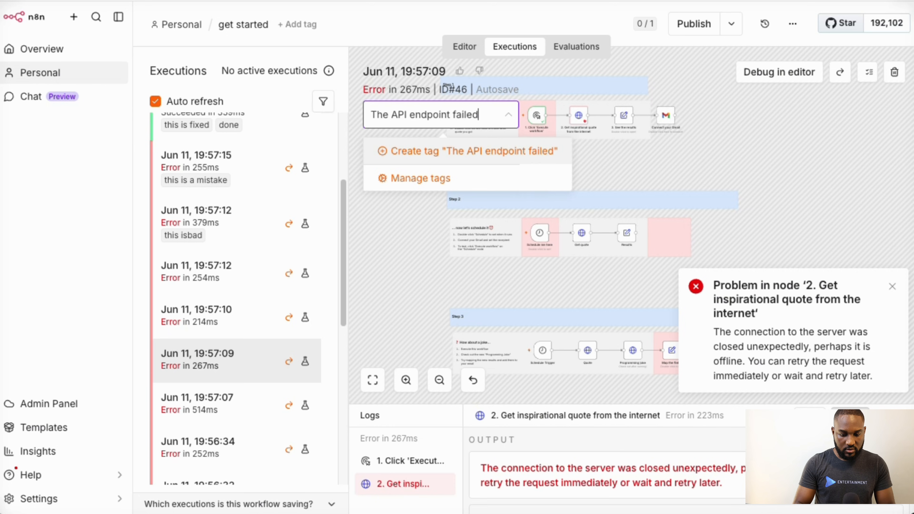
pyautogui.press('Return')
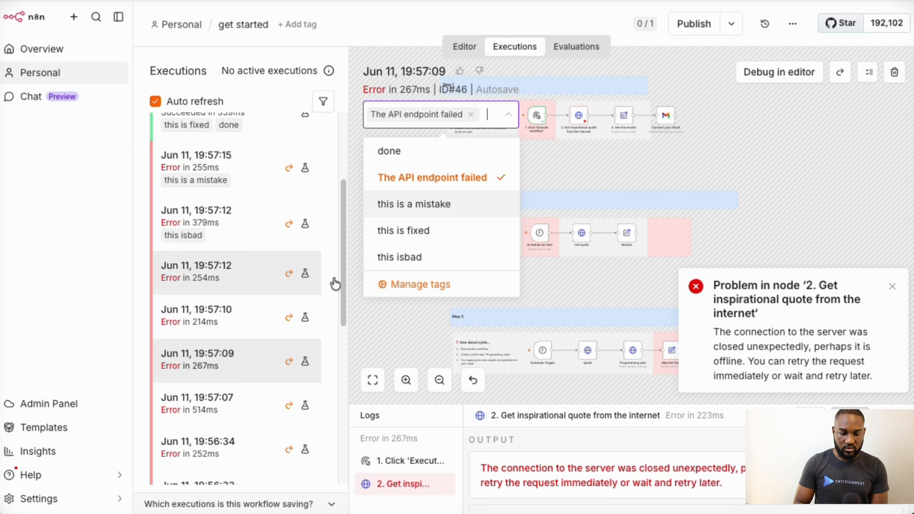
pyautogui.write('Error')
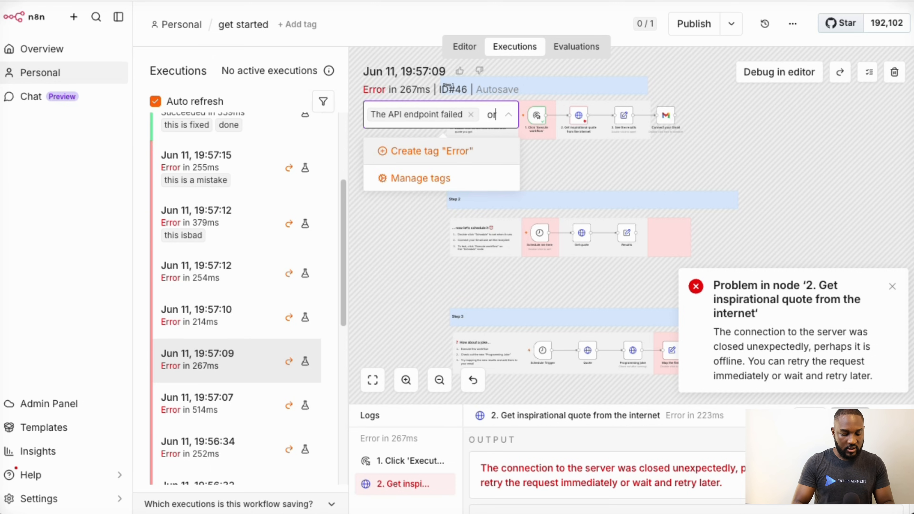
pyautogui.press('Return')
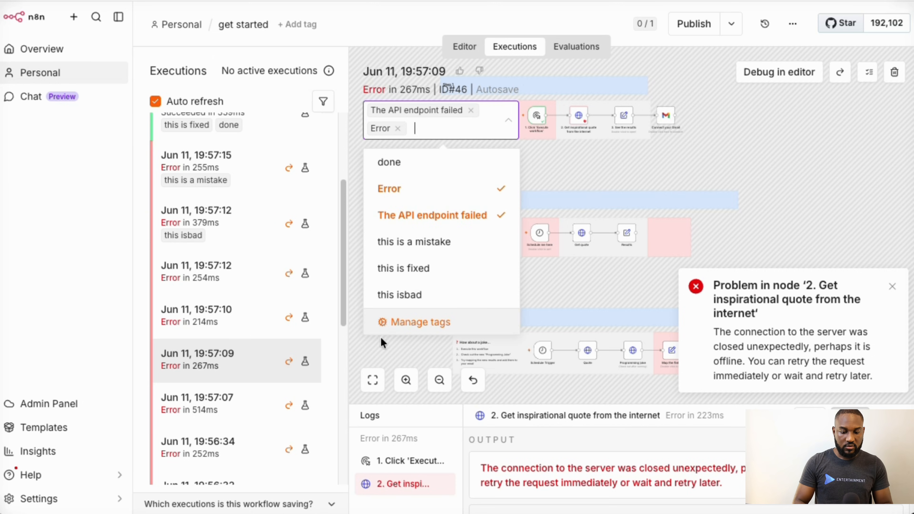
pyautogui.click(378, 345)
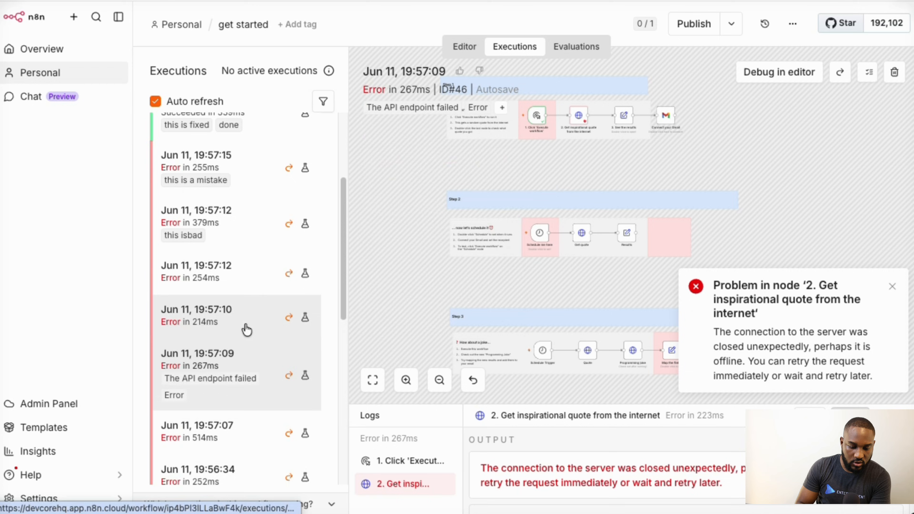
pyautogui.scroll(-3, 248, 335)
pyautogui.scroll(-10, 249, 339)
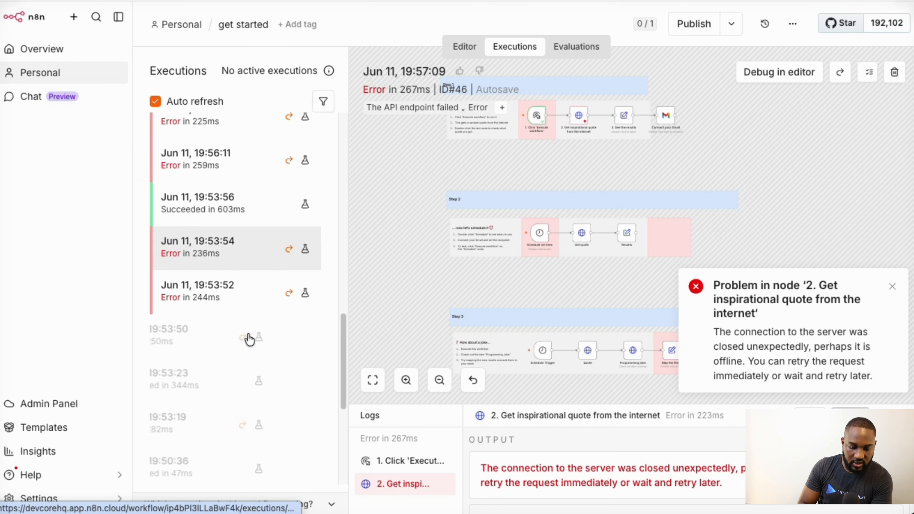
pyautogui.scroll(10, 247, 339)
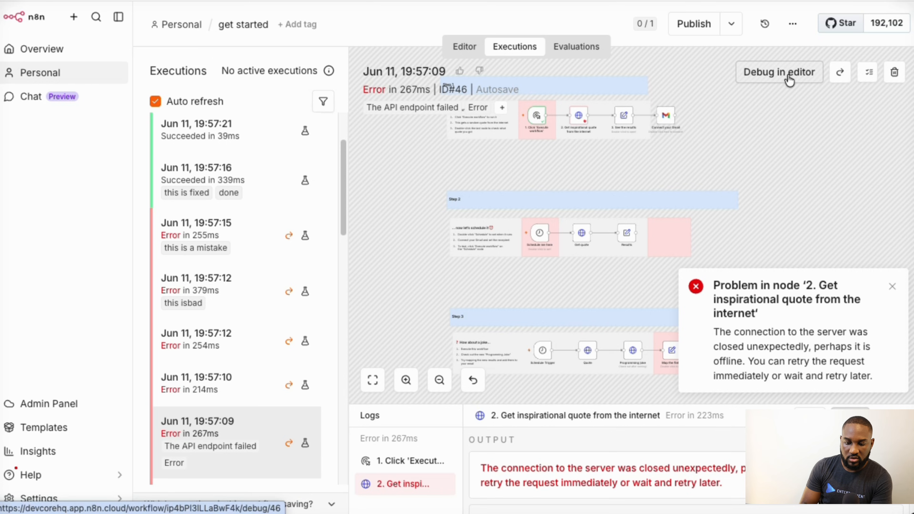
# - Load the failed 19:57:09 execution into the workflow editor with Debug in editor
pyautogui.click(789, 76)
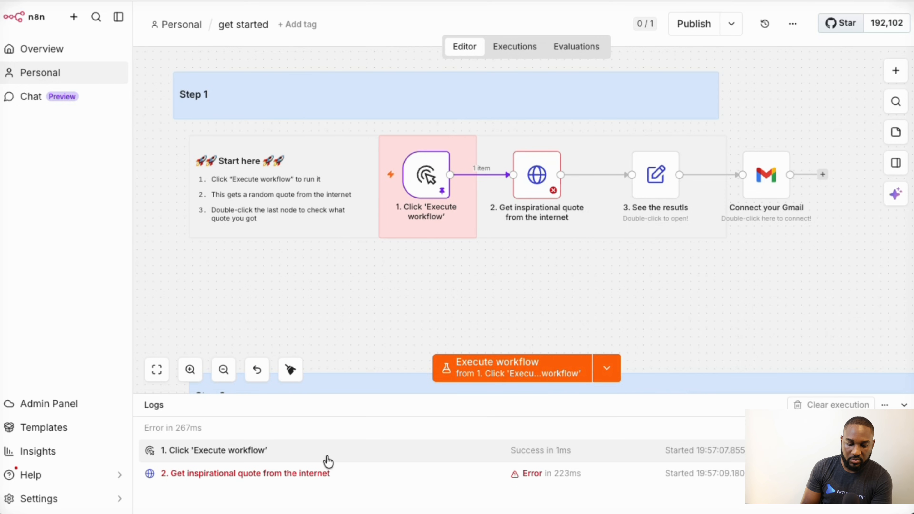
pyautogui.click(514, 47)
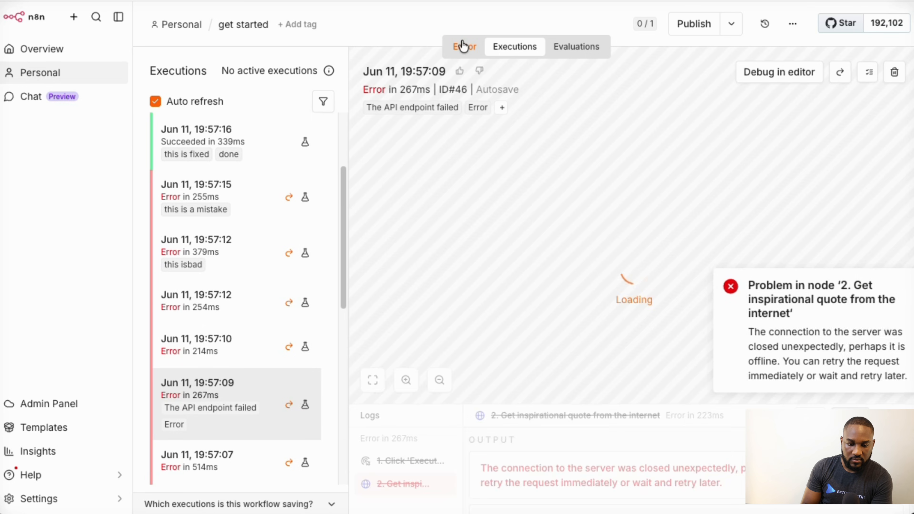
pyautogui.click(464, 46)
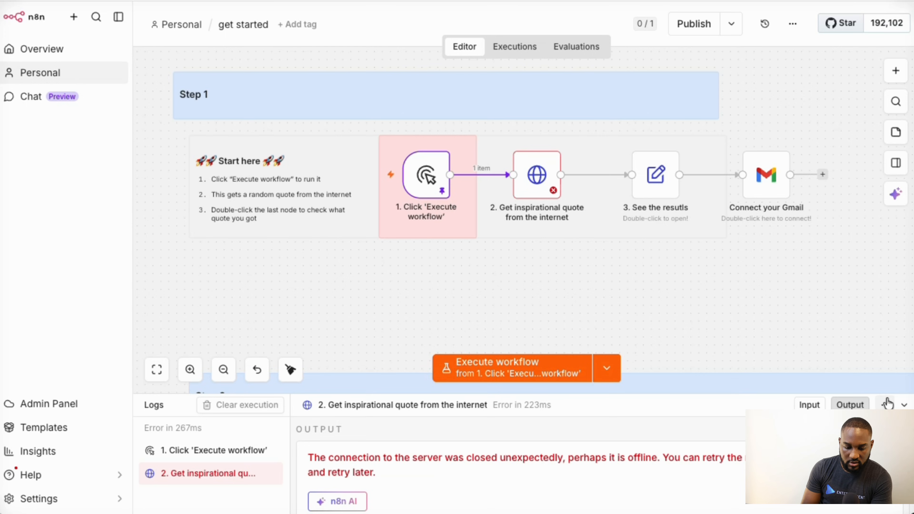
# - Collapse the Logs panel and bring Step 1's errored quote-fetching node into view
pyautogui.click(904, 406)
pyautogui.scroll(5, 602, 335)
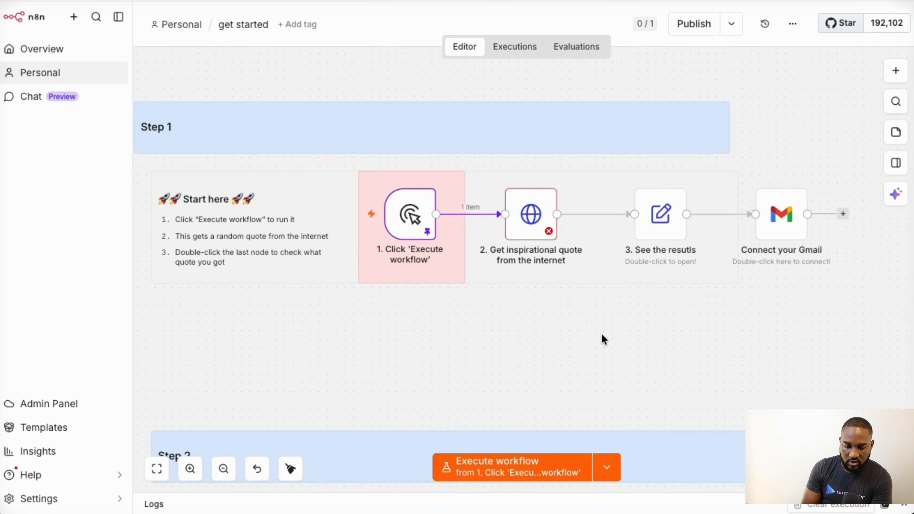
pyautogui.hscroll(2, 604, 339)
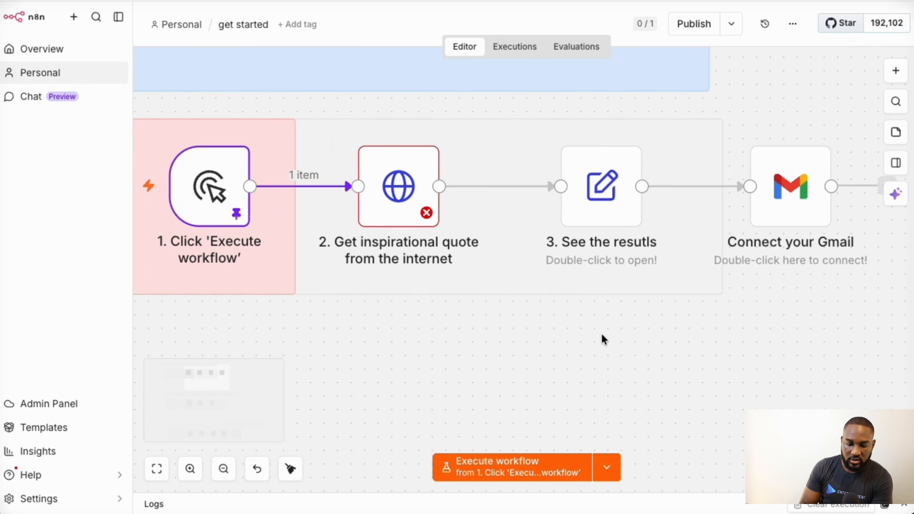